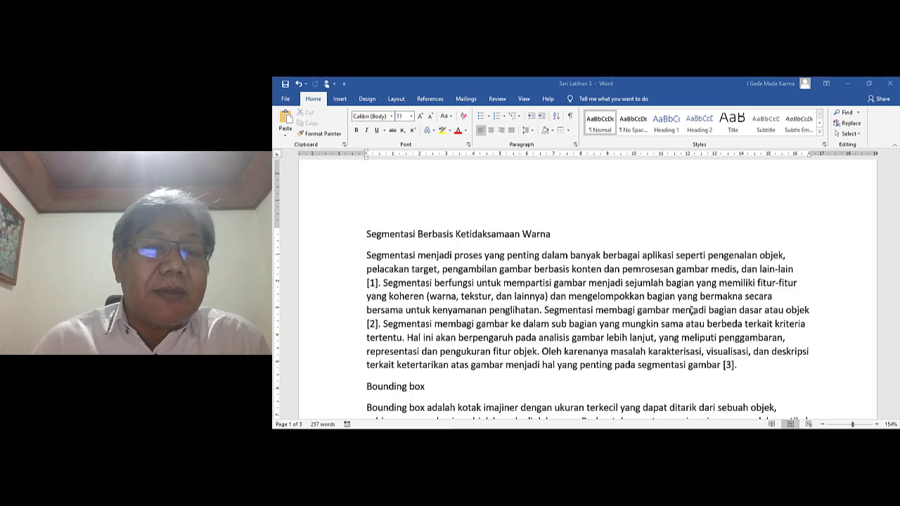
Format the title "Segmentasi Berbasis Ketidaksamaan Warna" in Times New Roman, size 12, bold and red
left_click_drag(366, 234, 550, 234)
left_click(391, 116)
left_click(389, 182)
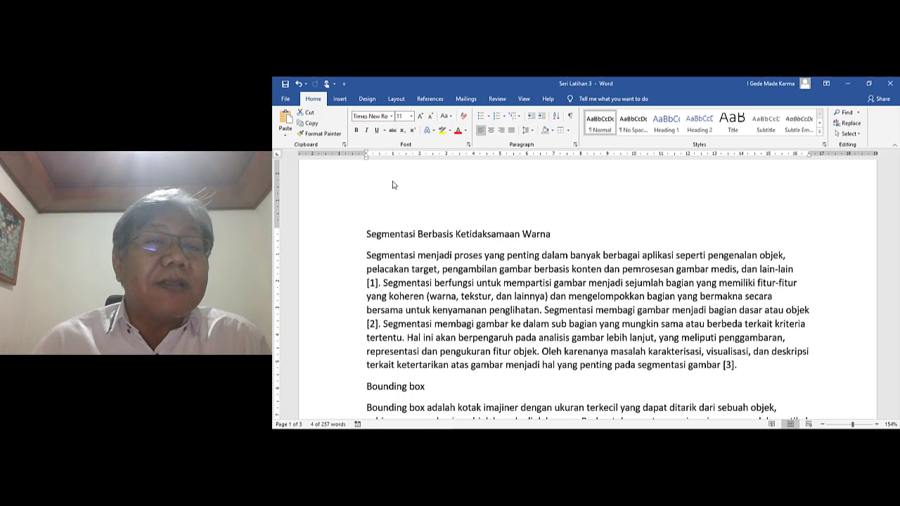
left_click(411, 116)
left_click(403, 163)
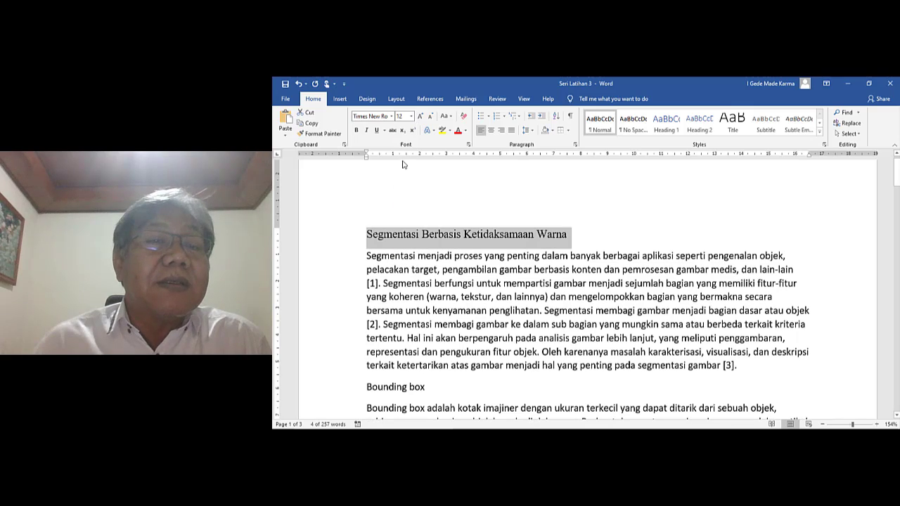
left_click(356, 130)
left_click(456, 132)
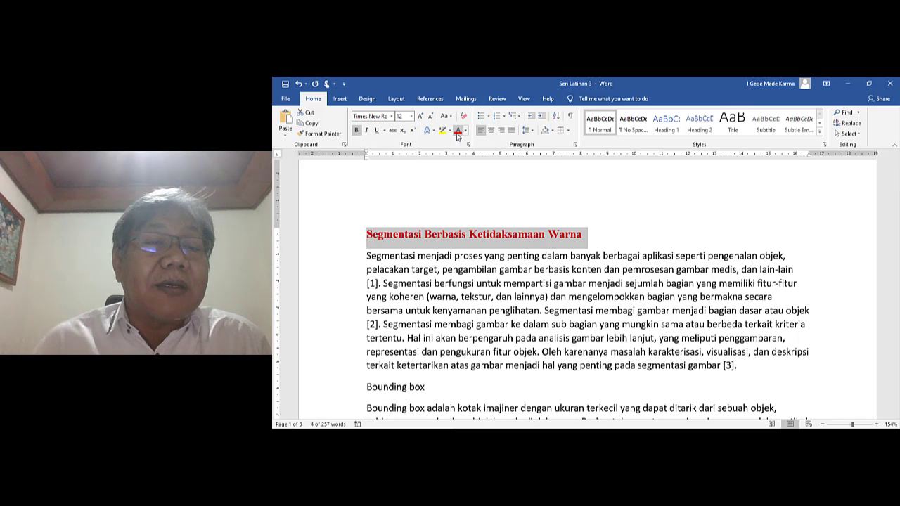
Number the title with the 1. 2. 3. format and decrease its indent to the page margin
left_click(503, 119)
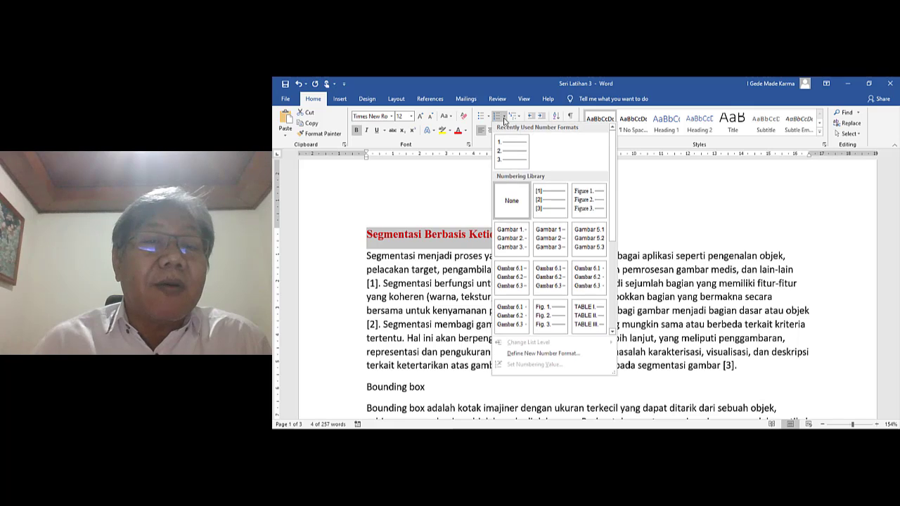
left_click(504, 148)
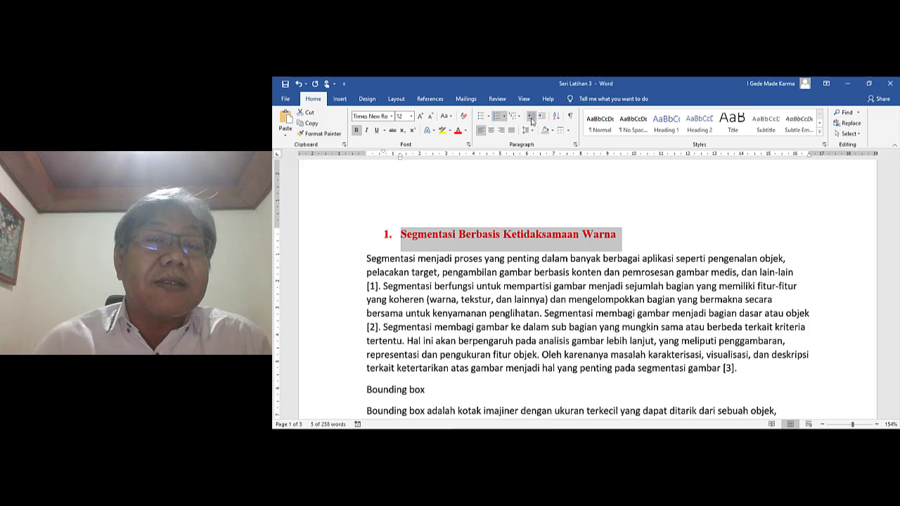
left_click(532, 121)
In the paragraph settings of the first body paragraph, set the left and right indents to 1 cm each
left_click(573, 260)
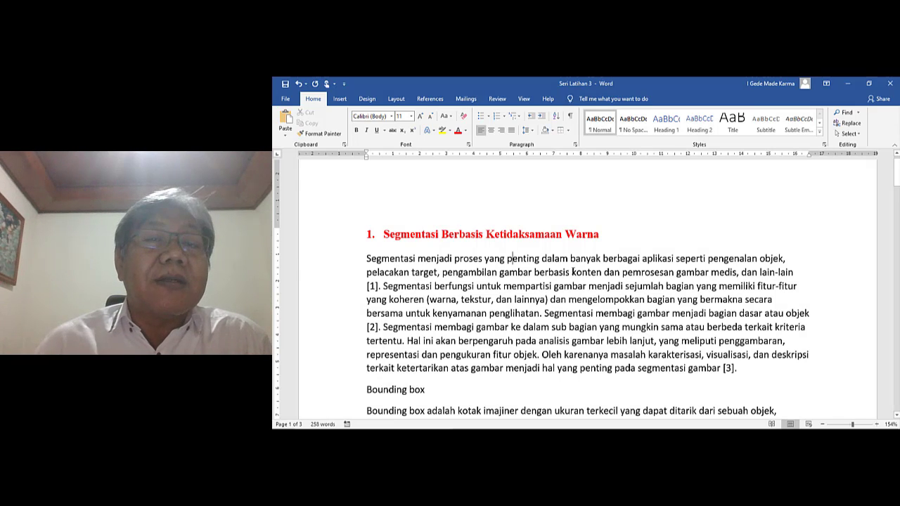
left_click(574, 144)
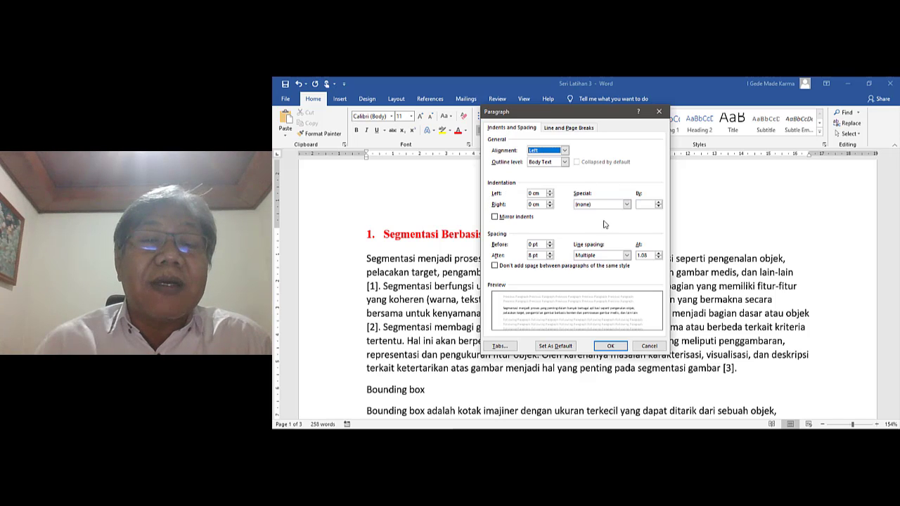
left_click(626, 204)
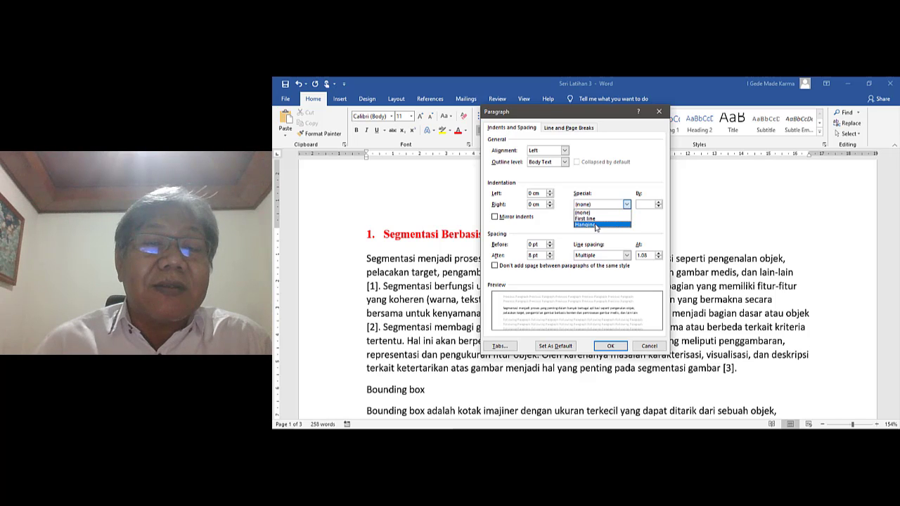
left_click(600, 213)
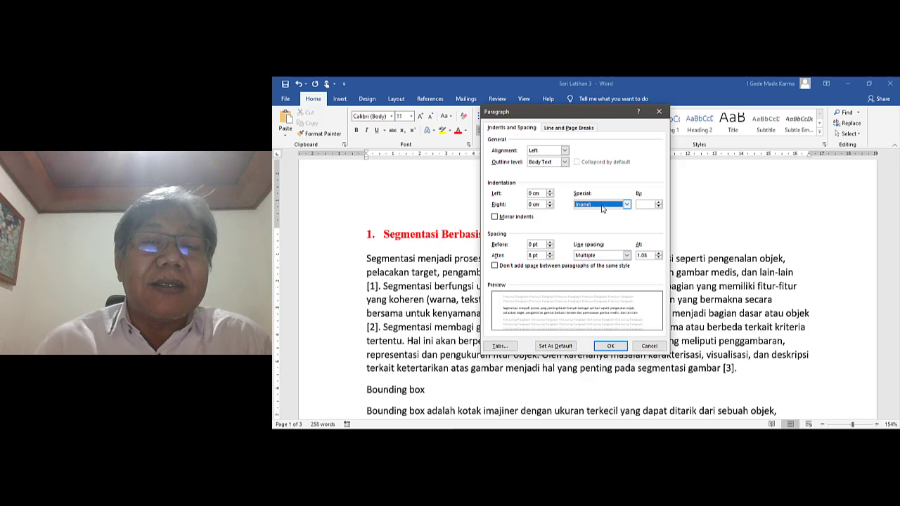
double_click(533, 193)
type("1")
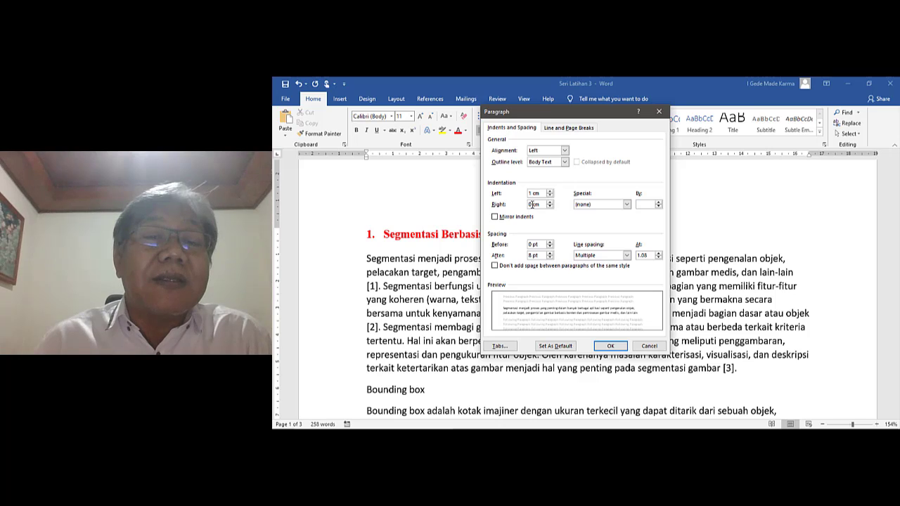
left_click(532, 203)
type("1")
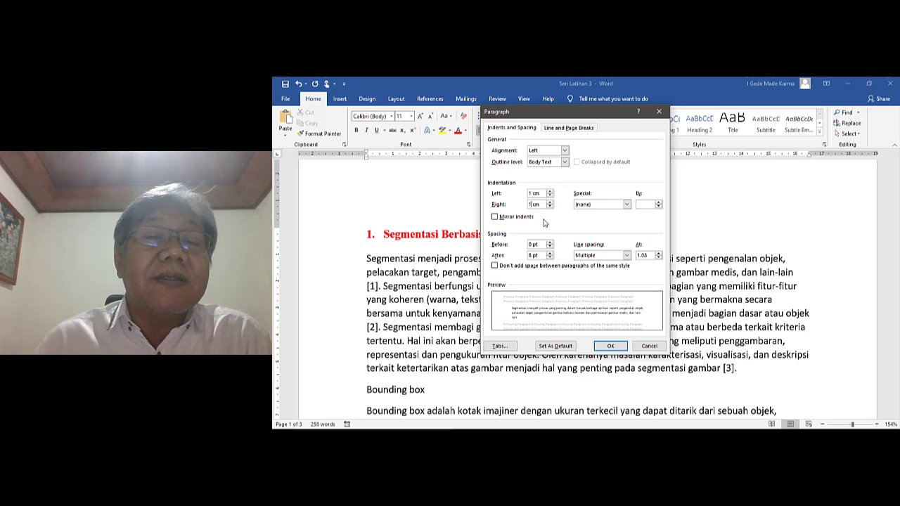
Give the first body paragraph a special first-line indent of 1 cm and apply the paragraph settings
left_click(626, 204)
left_click(611, 218)
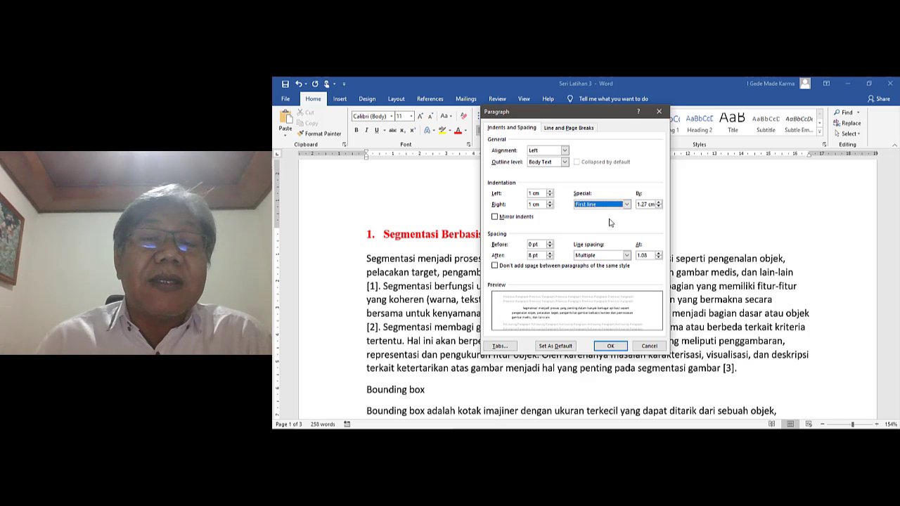
double_click(645, 204)
type("1")
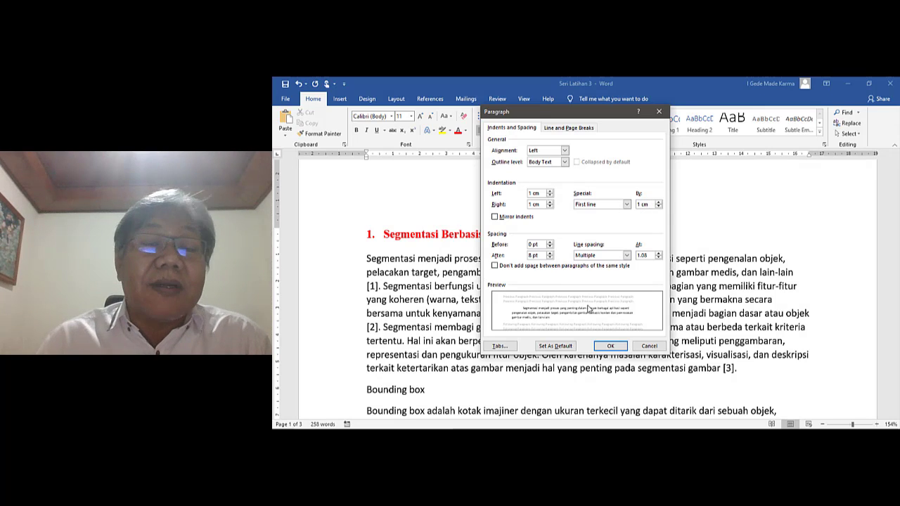
left_click(611, 347)
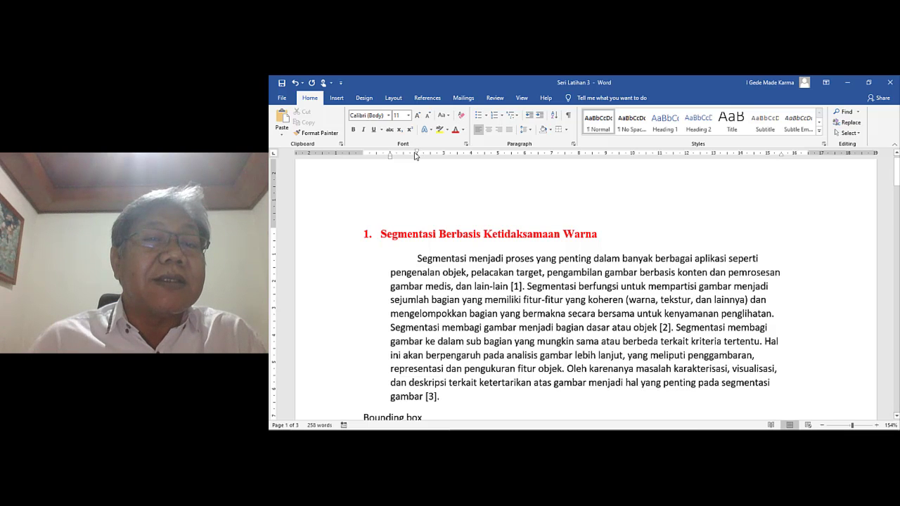
Reduce the first body paragraph's left indent to about 0.5 cm on the ruler and justify its text
mouse_move(418, 154)
left_mouse_down()
mouse_move(404, 157)
mouse_move(466, 164)
mouse_move(384, 159)
left_mouse_up()
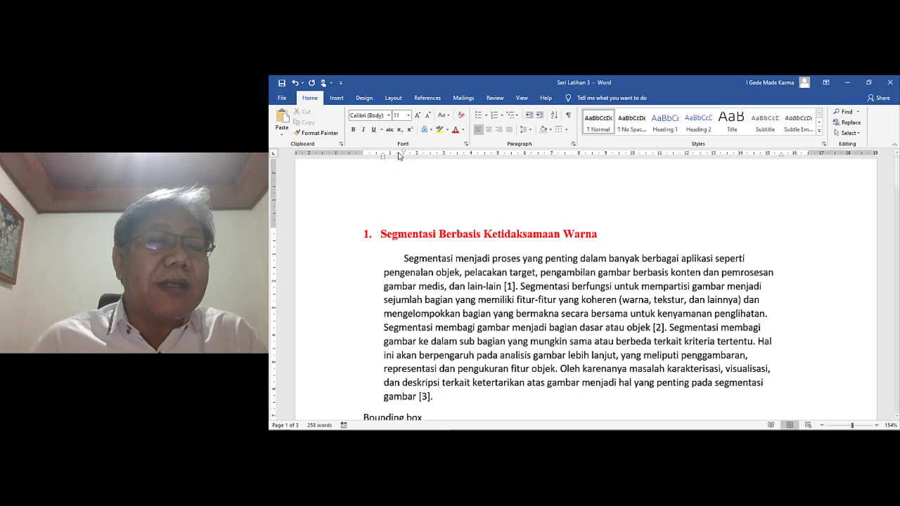
mouse_move(383, 160)
left_mouse_down()
mouse_move(403, 162)
mouse_move(377, 161)
left_mouse_up()
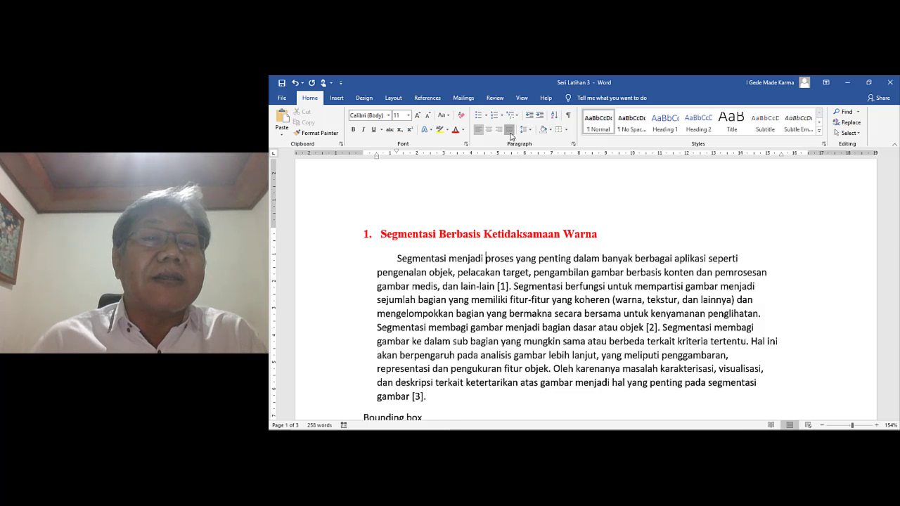
left_click(508, 130)
Copy the numbered title's formatting to the "Bounding box" heading with Format Painter
left_click_drag(897, 171, 897, 182)
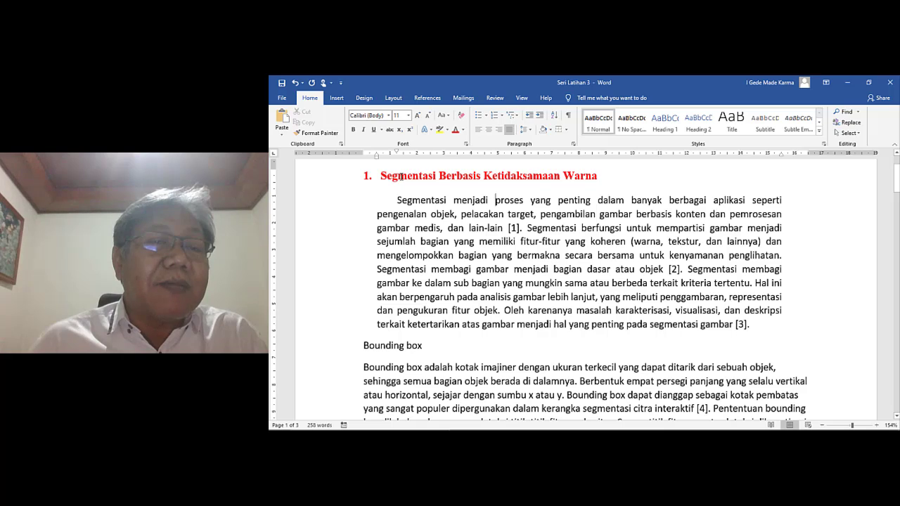
triple_click(400, 176)
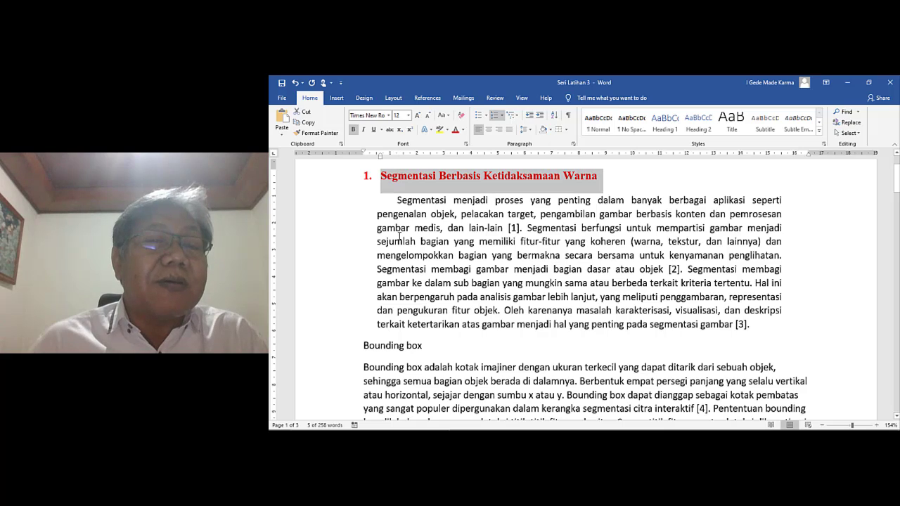
left_click(320, 135)
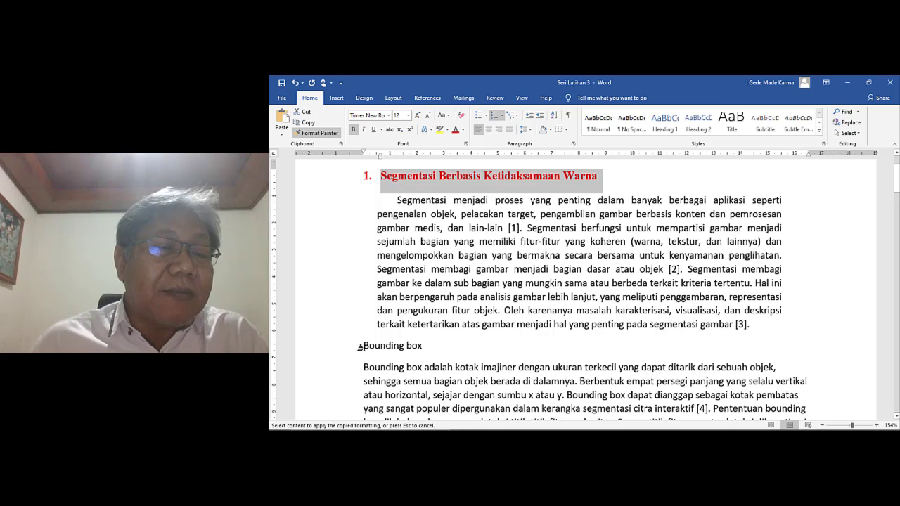
left_click_drag(360, 345, 418, 347)
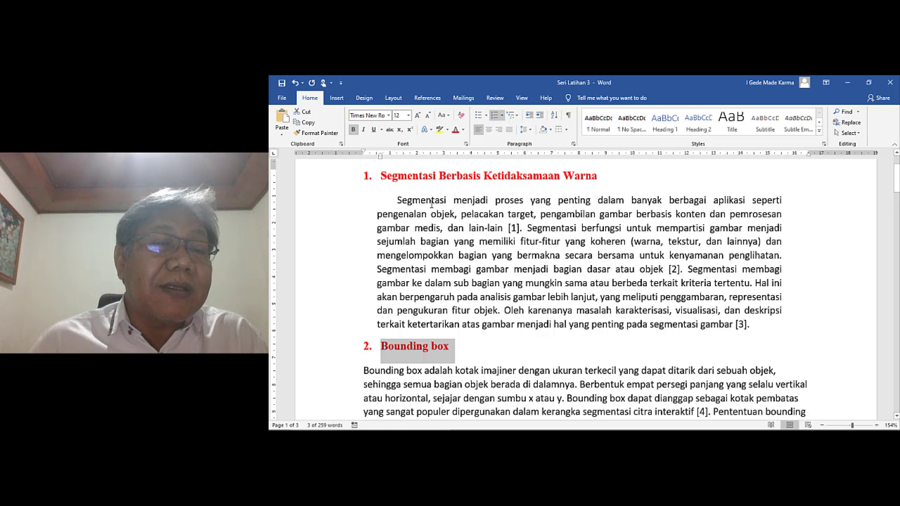
Copy the first body paragraph's formatting to the text under the "Bounding box" heading with Format Painter
triple_click(432, 203)
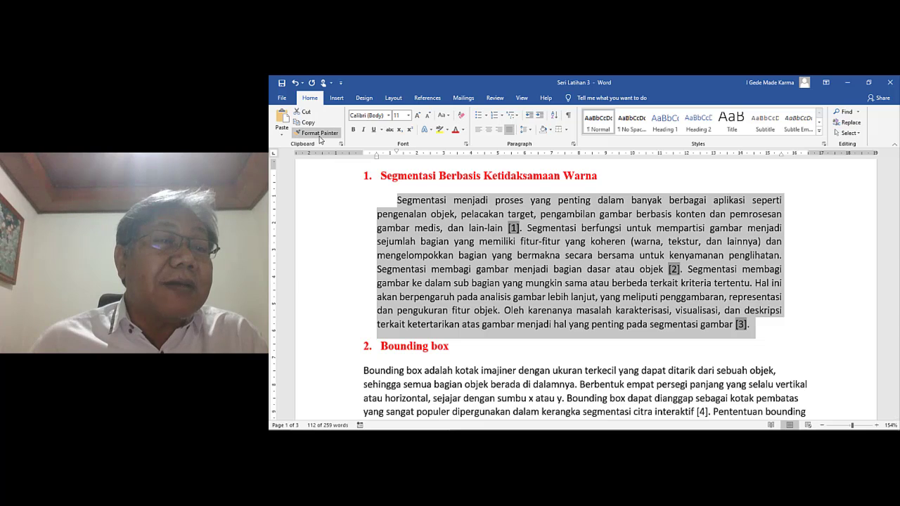
left_click(320, 135)
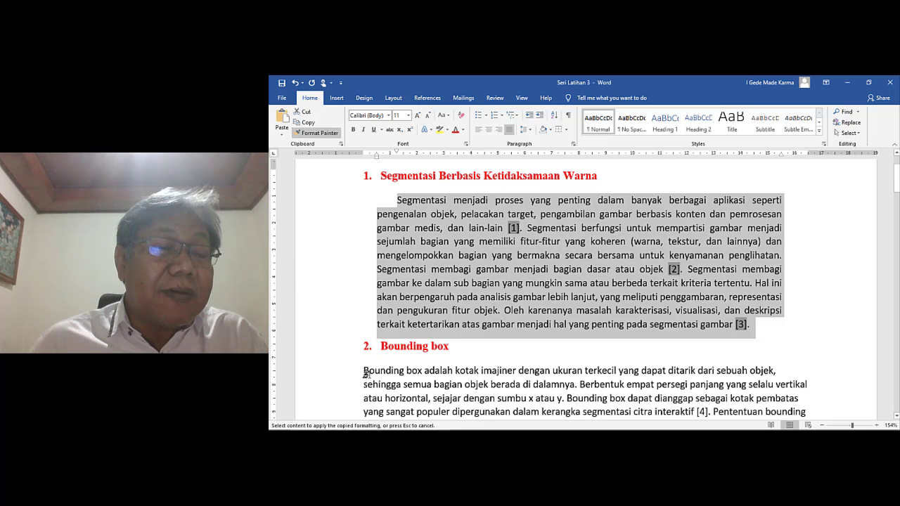
left_click_drag(364, 373, 682, 298)
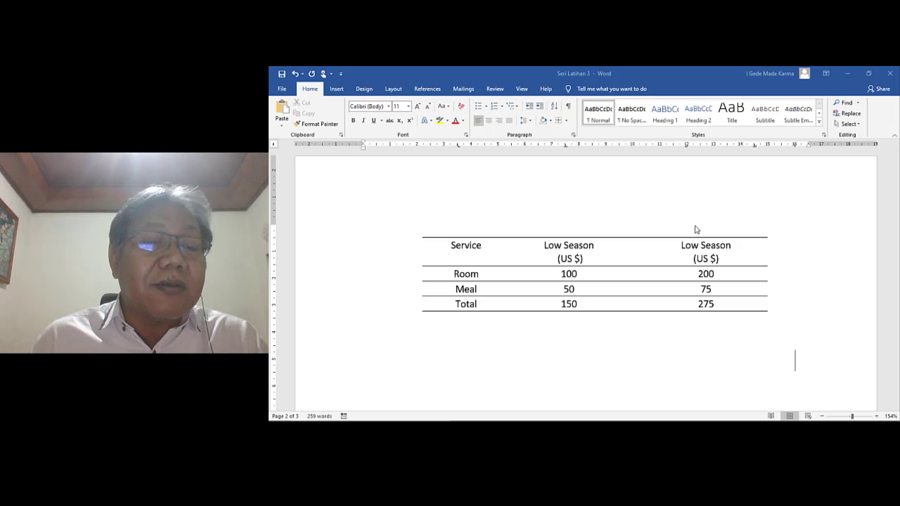
Below the service table, enter a tab-aligned row with Kaskjalks, asjkhdaks, skdjfhsd and 1234.45
left_click(425, 361)
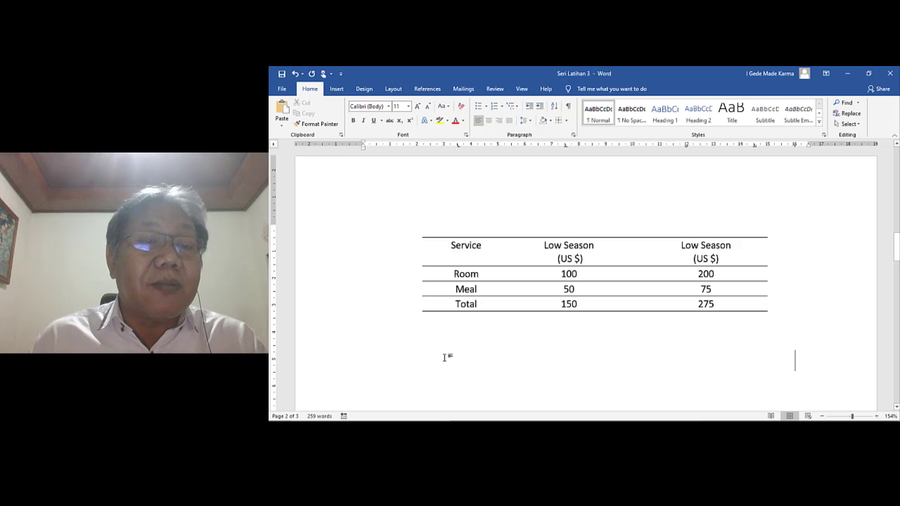
key("Tab")
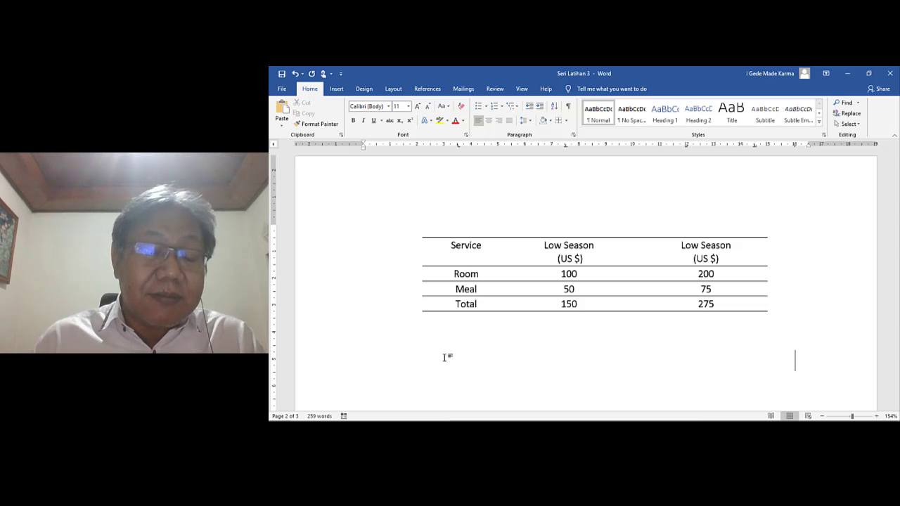
type("kaskjalks")
key("Tab")
type("asjk")
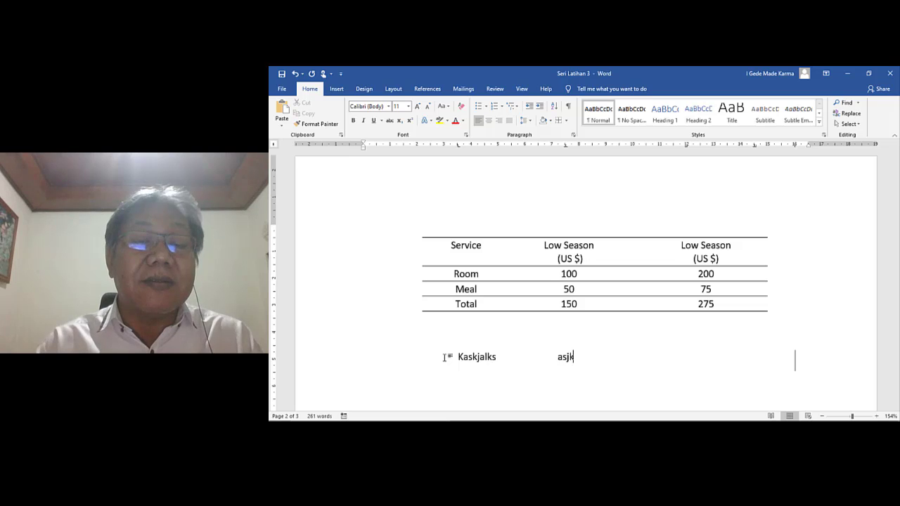
type("hdaks\tskdjfhsd\t")
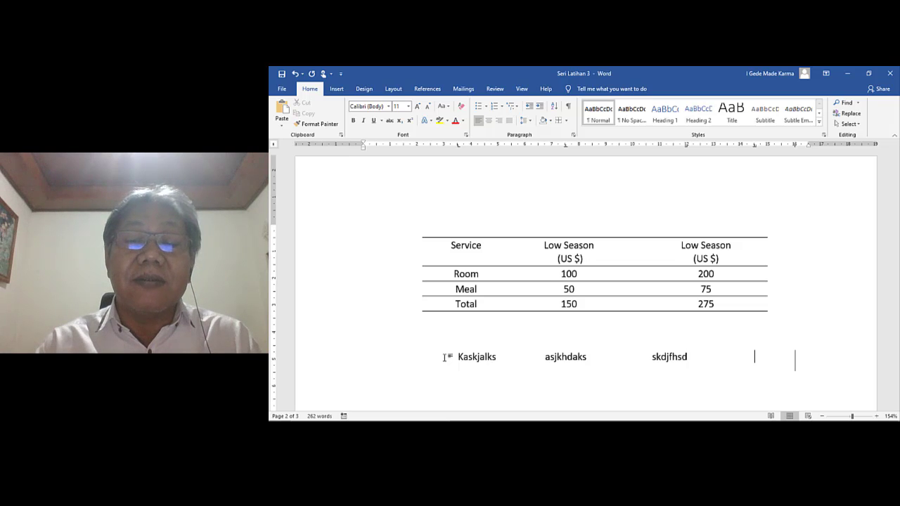
type("1234.45")
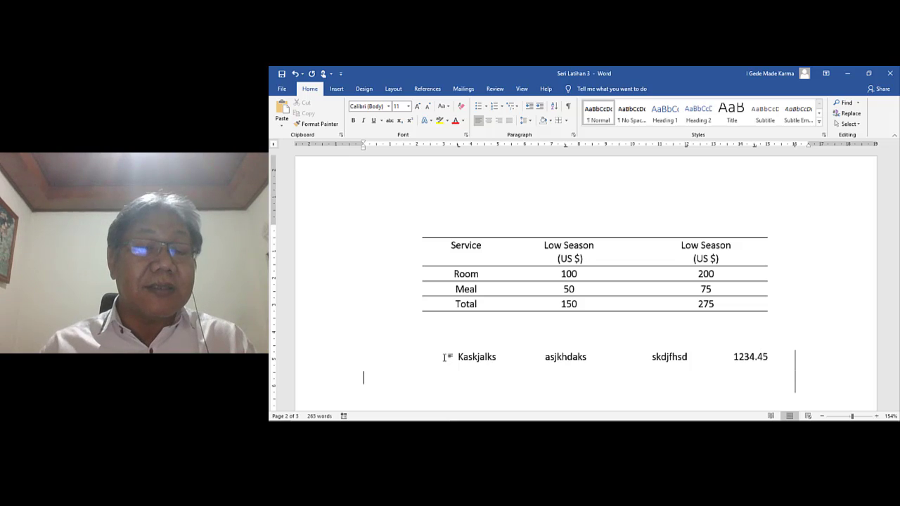
Enter a second tab-aligned row with Asjah lsh, kajsh, akjsh and USD123.123, and remove the left tab stop at 3.5 cm from the line below
key("Tab")
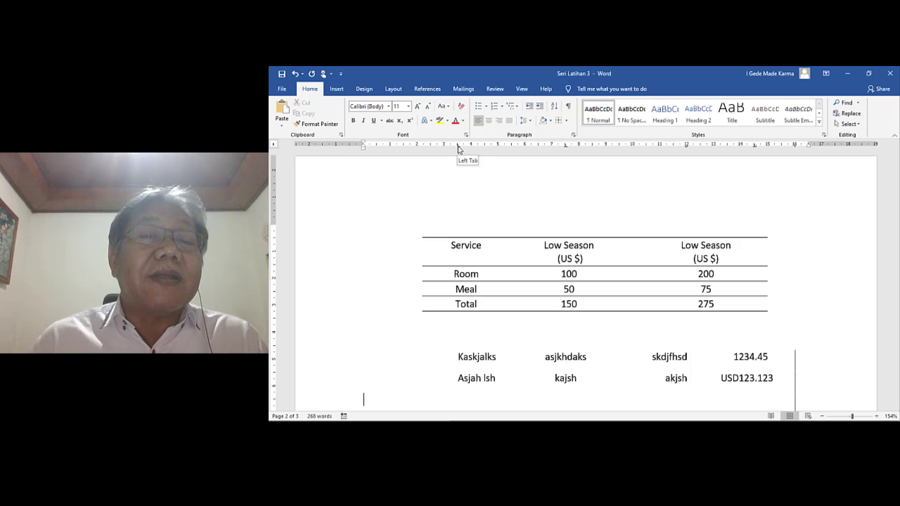
left_click_drag(457, 146, 454, 159)
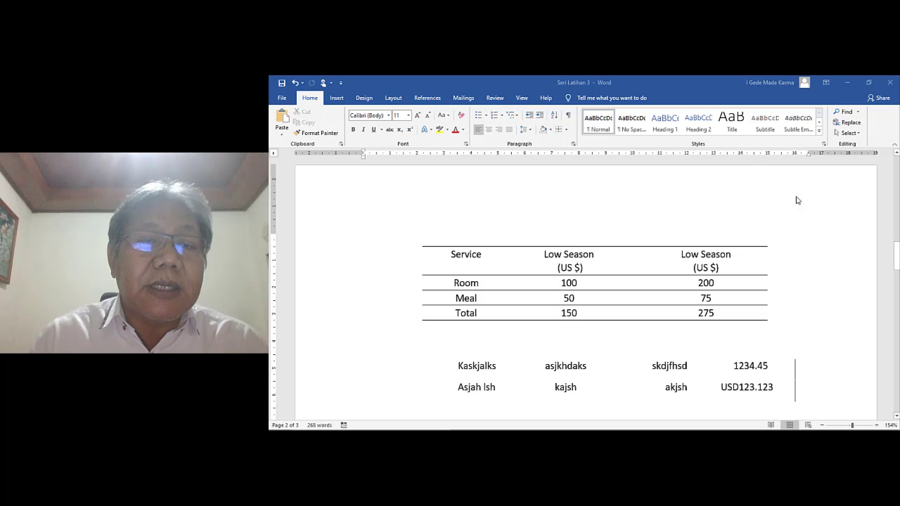
Add bottom, top and inside borders to the two tab-aligned rows below the service table
left_click_drag(458, 366, 776, 388)
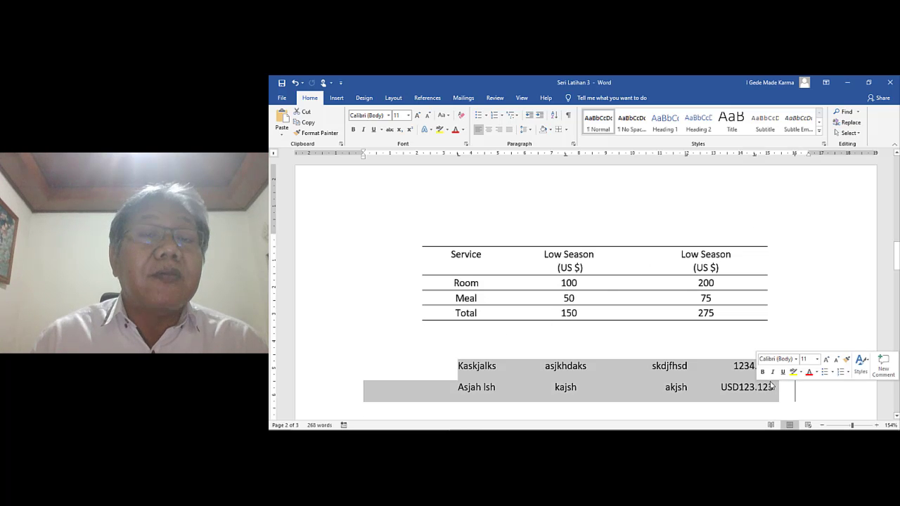
left_click(565, 130)
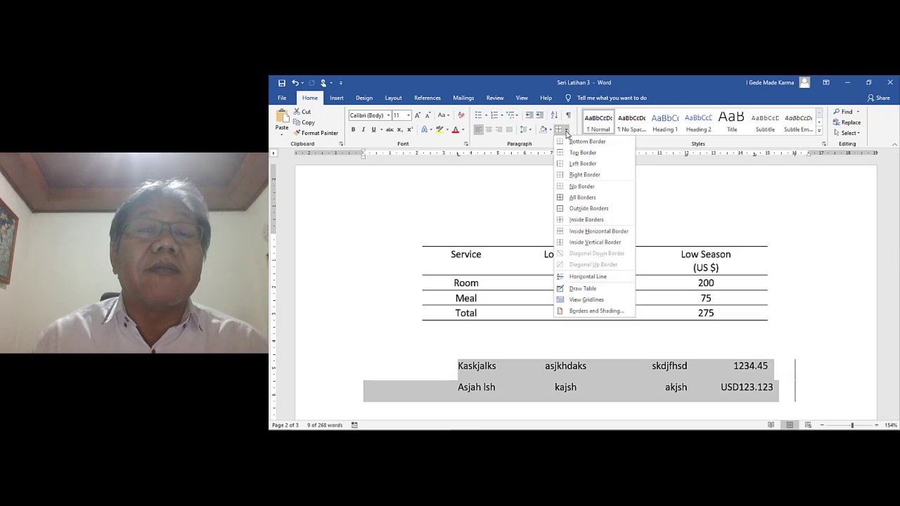
left_click(568, 141)
left_click(566, 130)
left_click(570, 154)
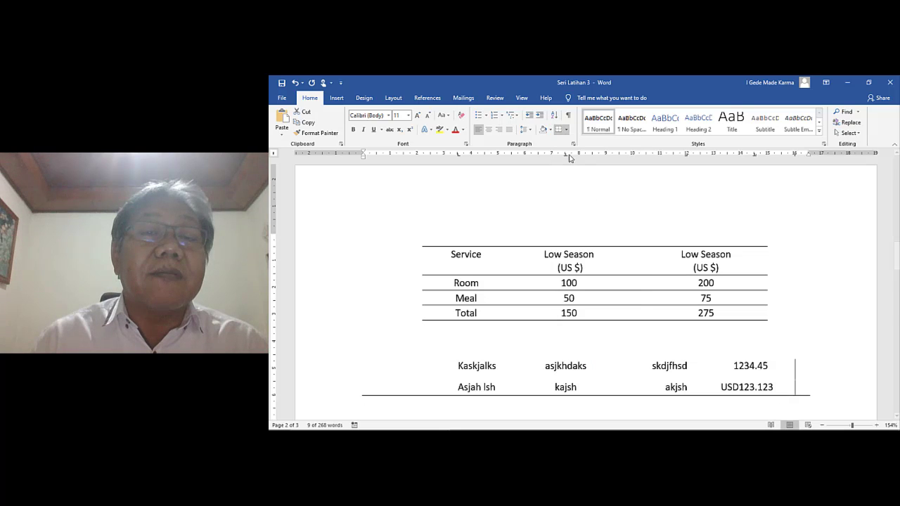
left_click(566, 130)
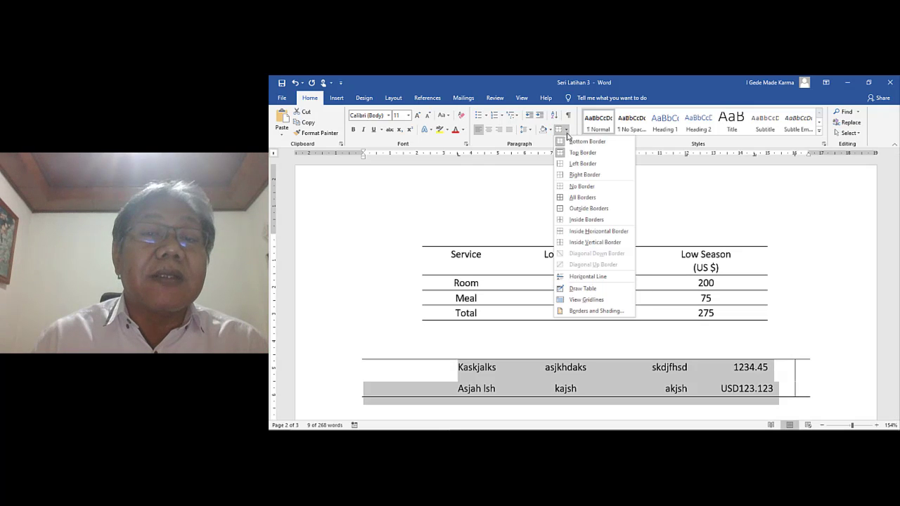
left_click(572, 219)
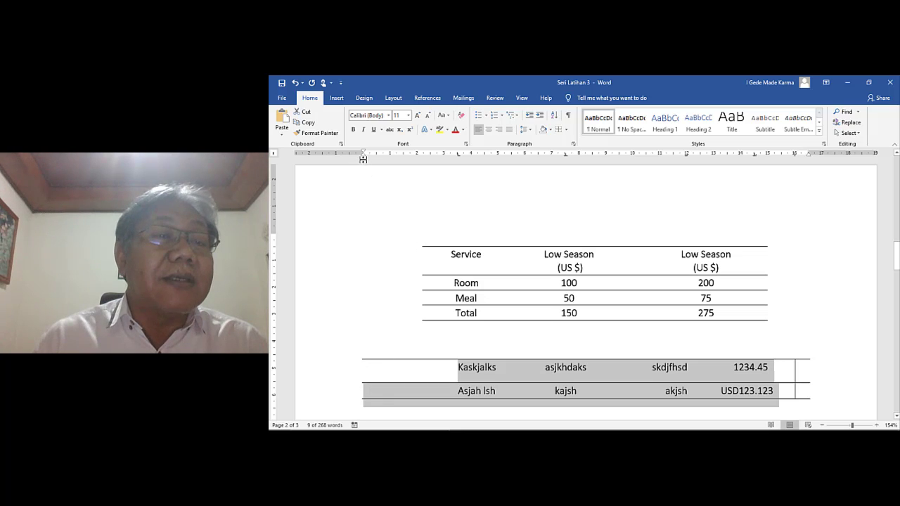
Move the left indent of the two bordered rows in line with the service table's edge and pull their right indent in to about 16 cm
left_click_drag(363, 160, 423, 160)
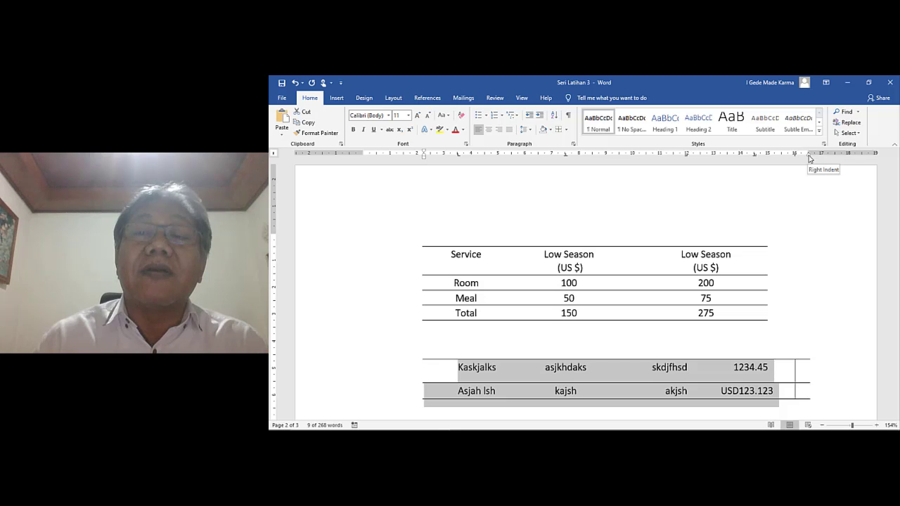
left_click_drag(809, 157, 793, 159)
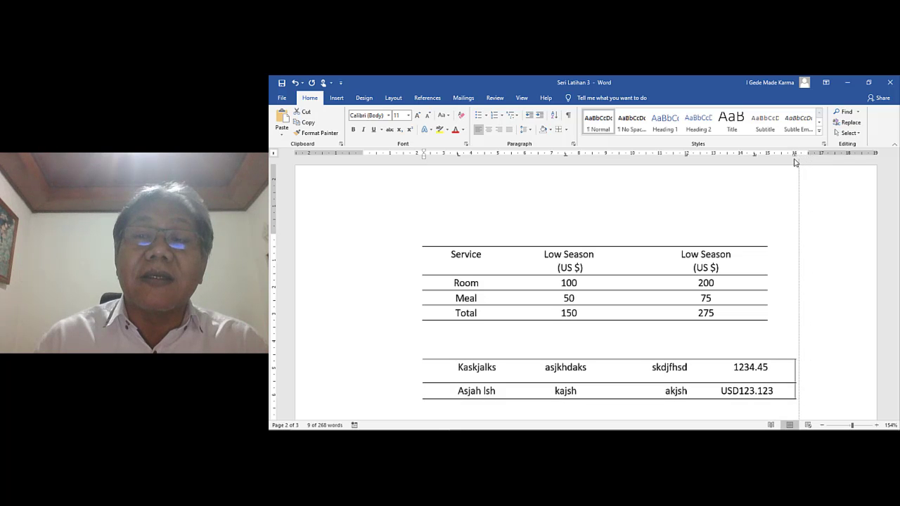
Set left-aligned tab stops at 3 cm and 4 cm for the empty line below the bordered rows
scroll(488, 351, "down", 2)
left_click(476, 346)
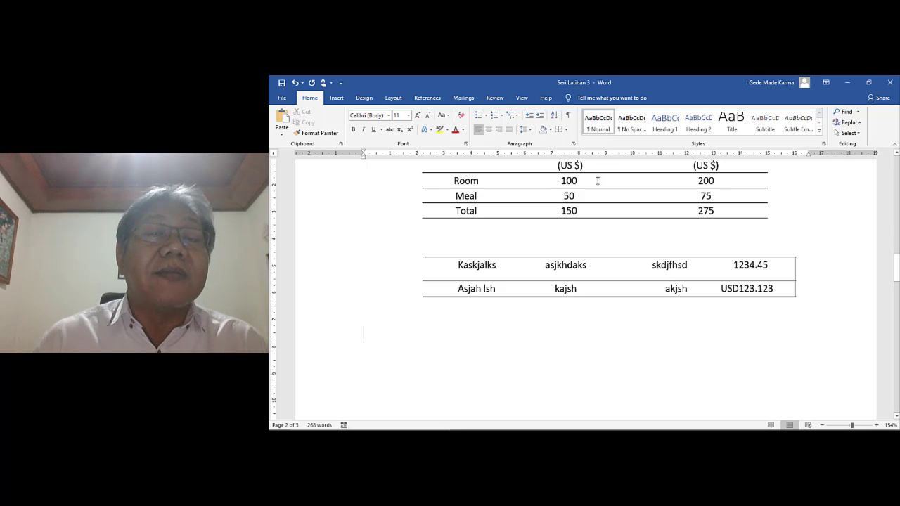
left_click(573, 145)
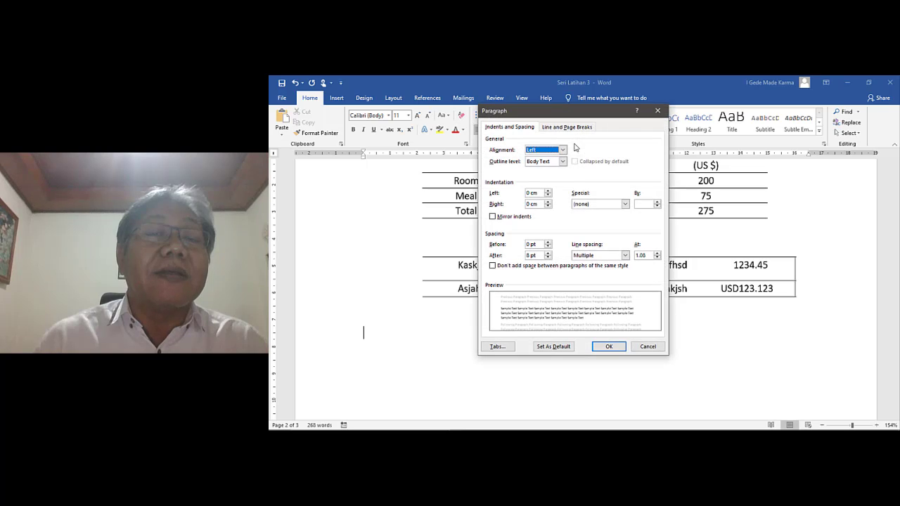
left_click(498, 347)
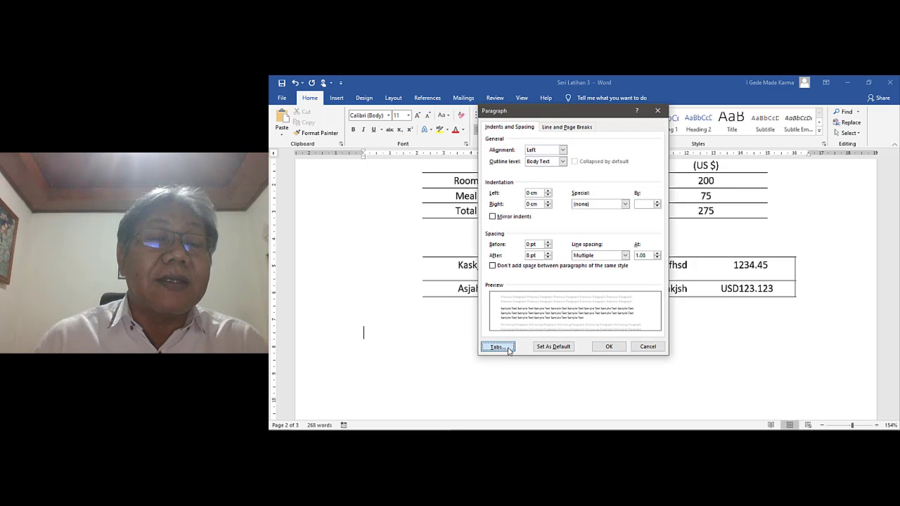
left_click_drag(592, 174, 578, 170)
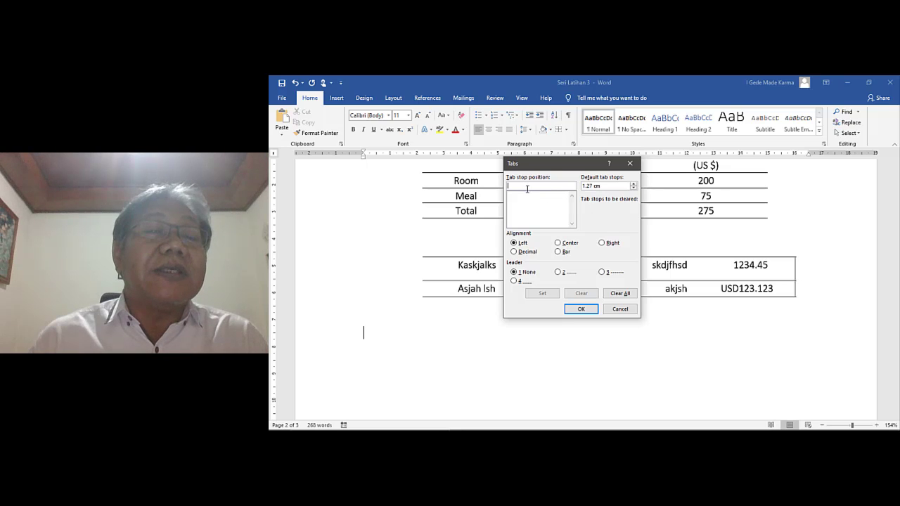
type("3")
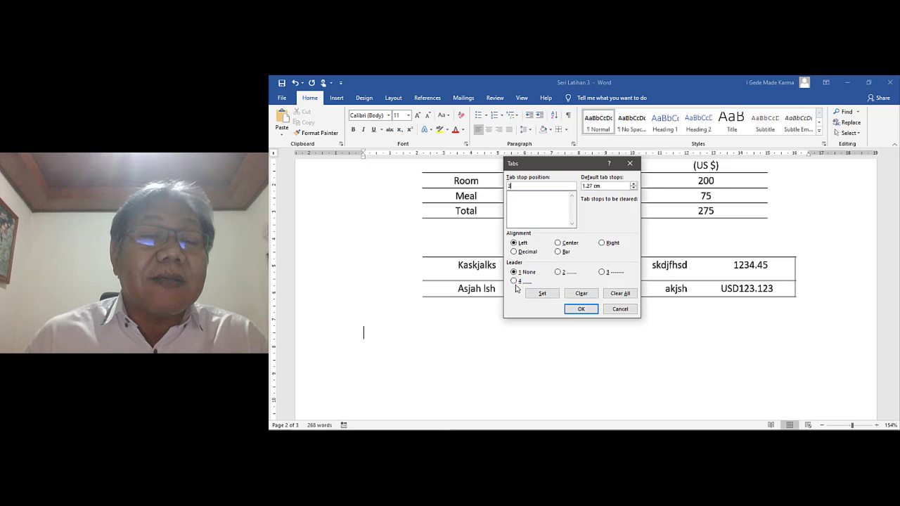
left_click(543, 294)
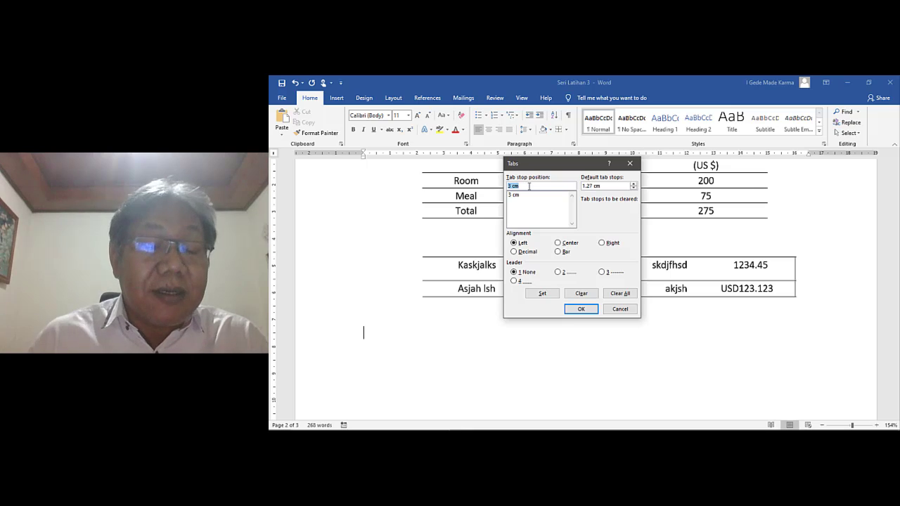
type("4")
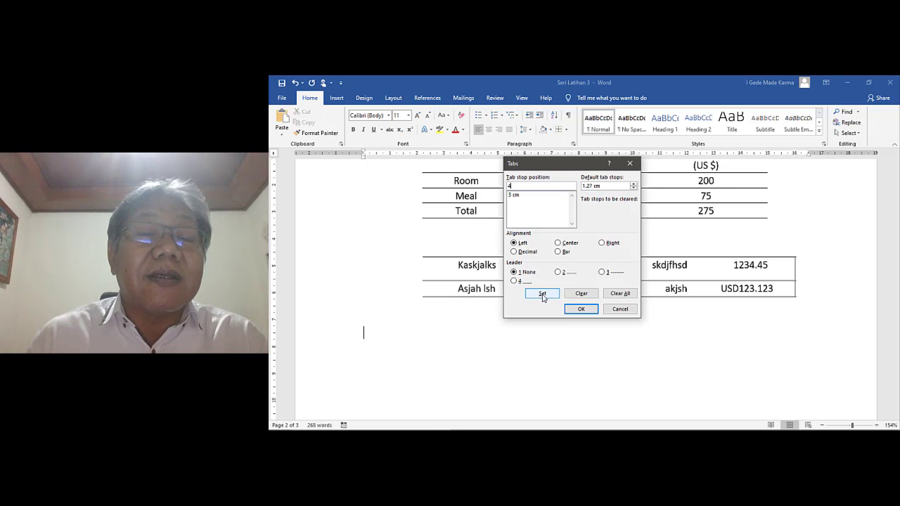
left_click(542, 294)
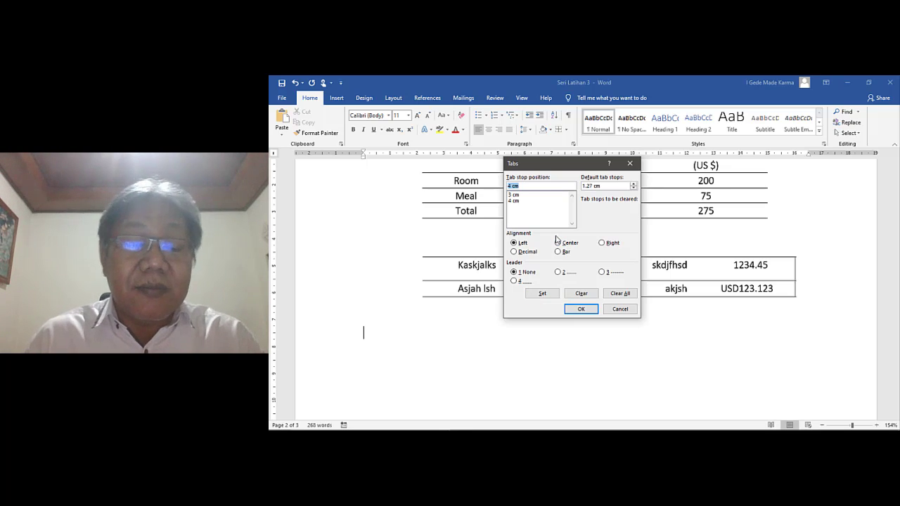
Add a decimal tab stop at 10 cm with a dashed leader to the same line and apply the tab settings
type("10")
left_click(516, 252)
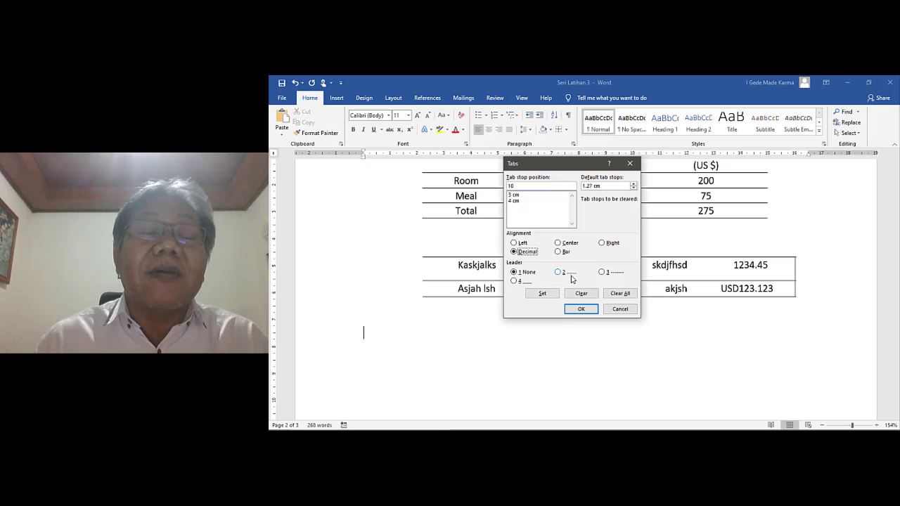
left_click(601, 272)
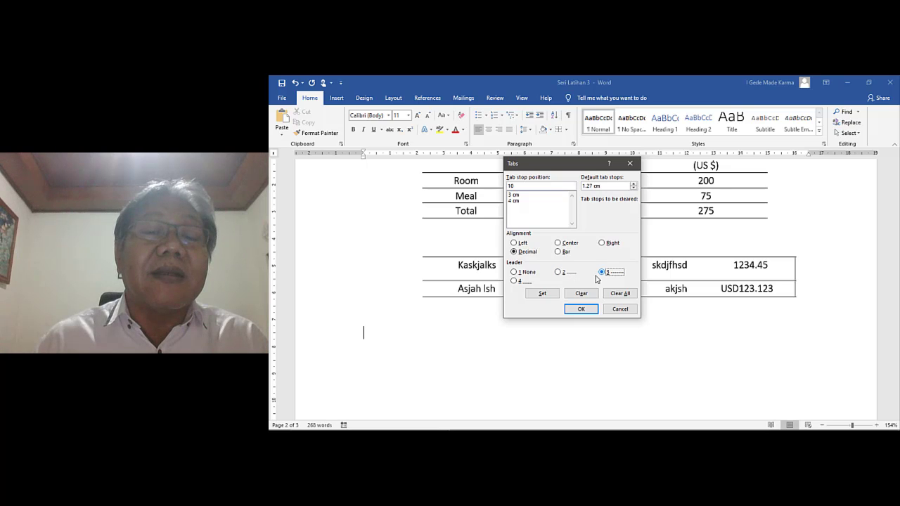
left_click(542, 294)
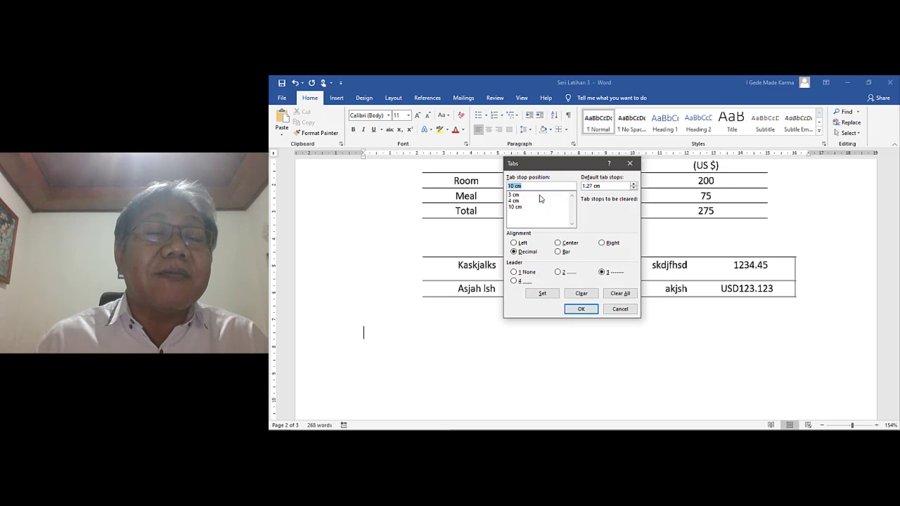
left_click(581, 309)
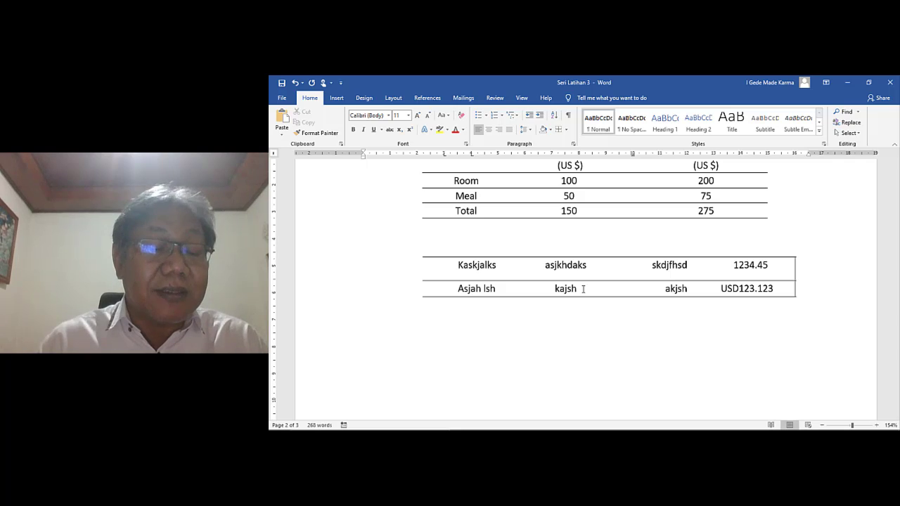
Enter three tab-aligned rows: 1, ajksh dkasjdhakj, 123.45; 2, Jkas la;lsk, USD 123.125; and 3, lkjsl;k, RP 12.7890
key("Tab")
type("1")
key("Tab")
type("ajksh dkasjdhakj")
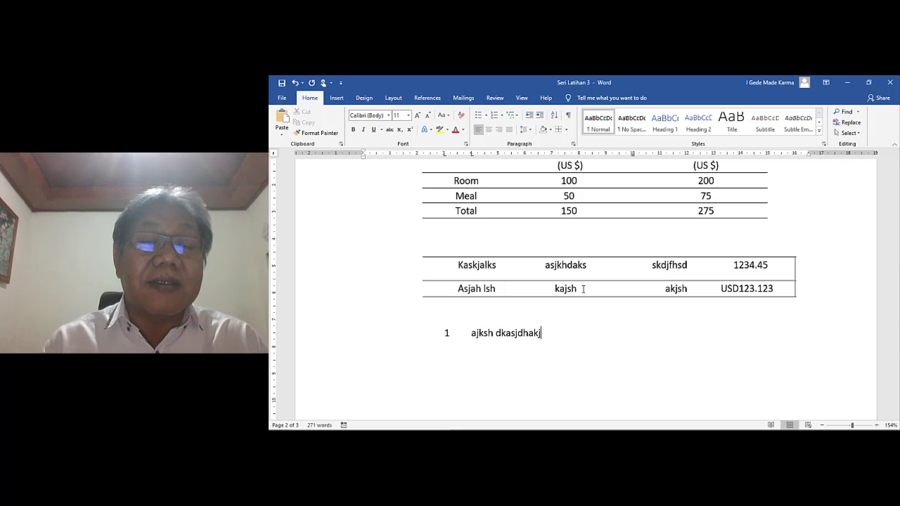
key("Tab")
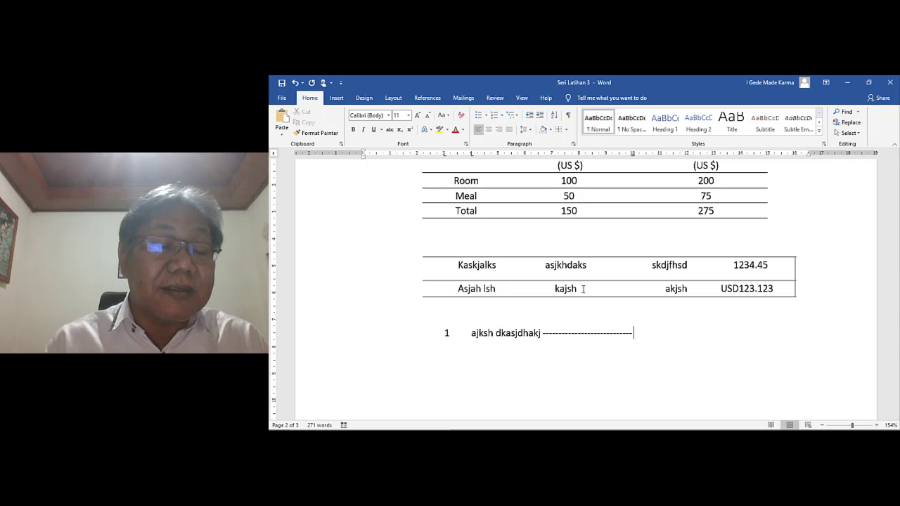
type("123.45")
key("Return")
key("Tab")
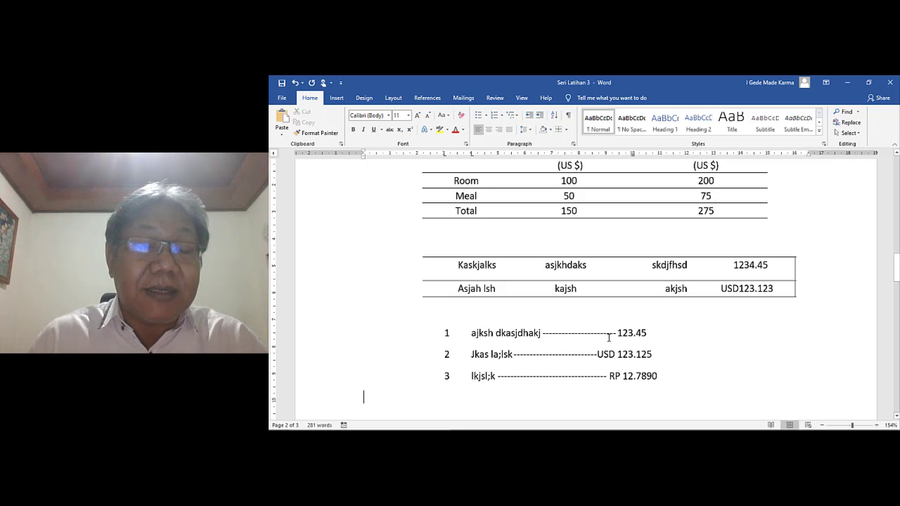
Insert a table with four columns and three rows below the dashed-leader rows
scroll(867, 401, "down", 3)
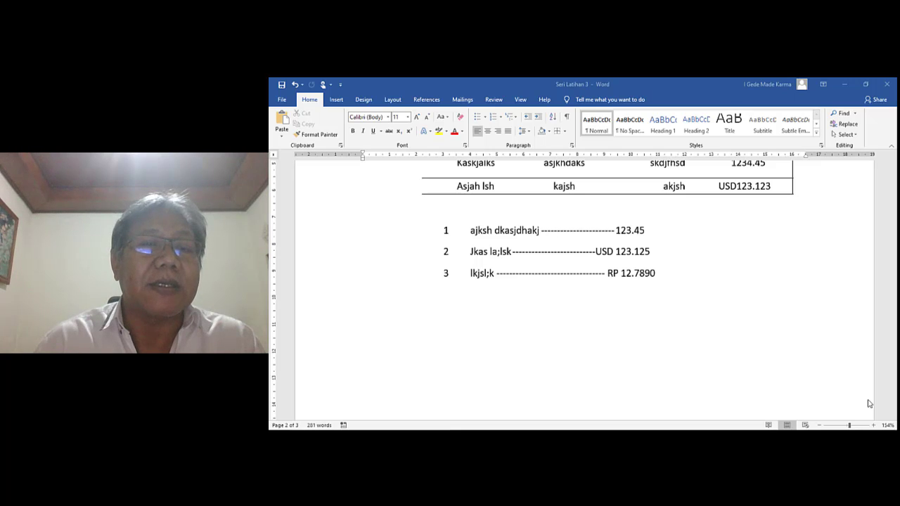
left_click(336, 99)
left_click(336, 133)
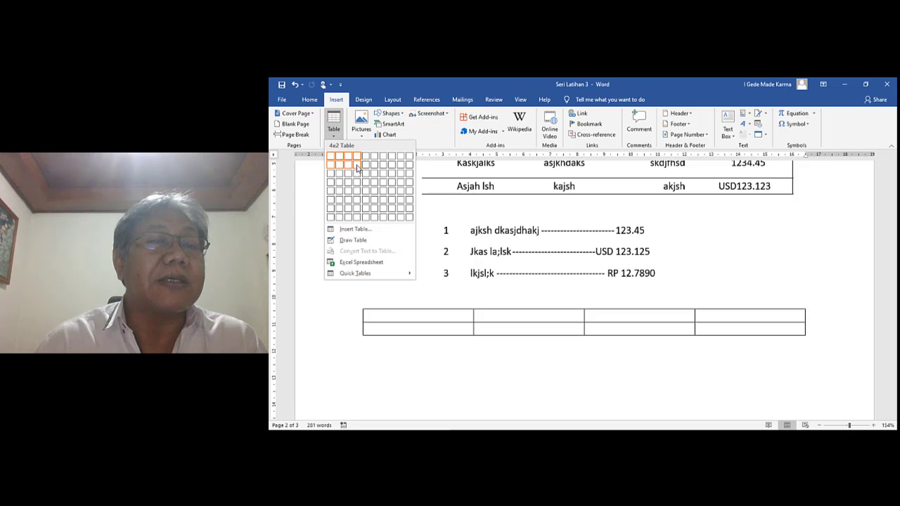
left_click(357, 173)
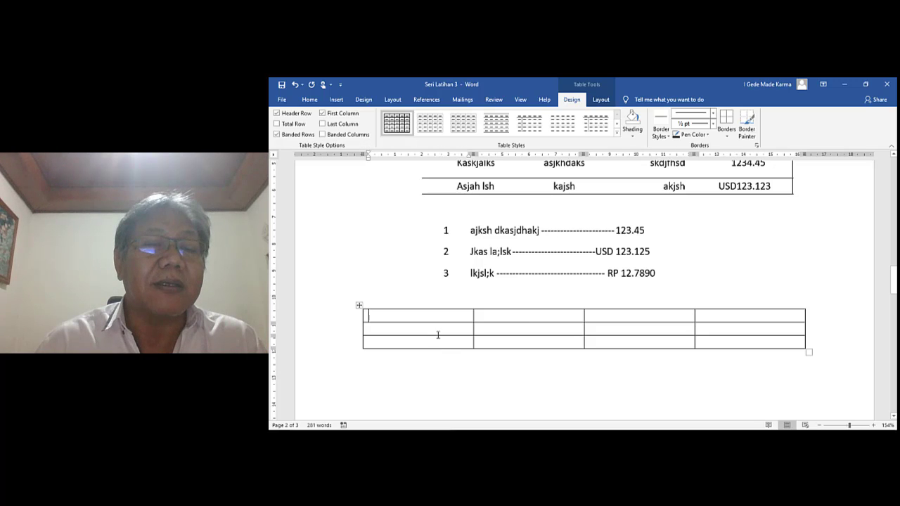
Apply the light blue grid table style with a solid header row and banded rows to the new table
left_click(598, 100)
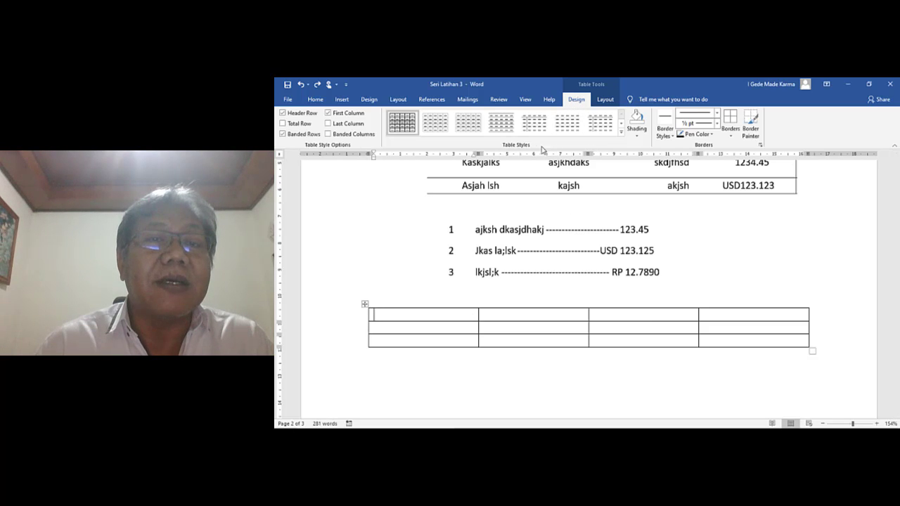
left_click(621, 133)
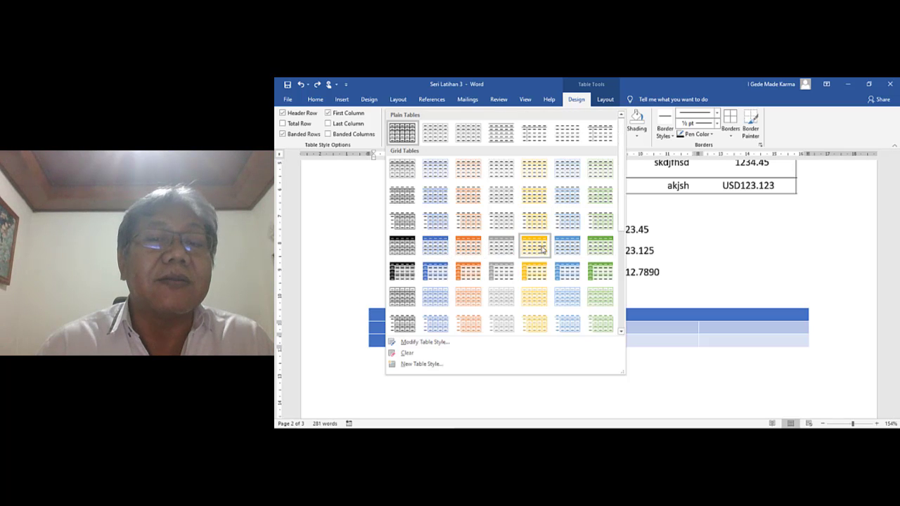
left_click(567, 245)
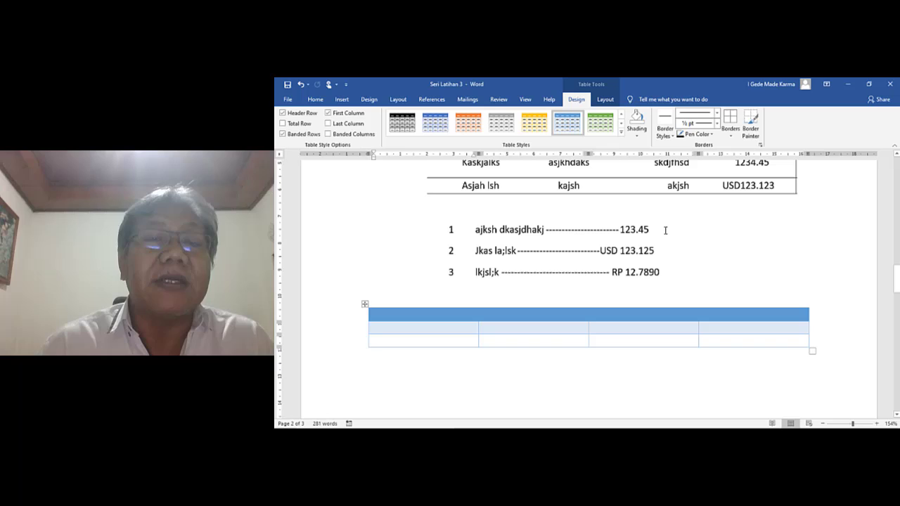
left_click(636, 131)
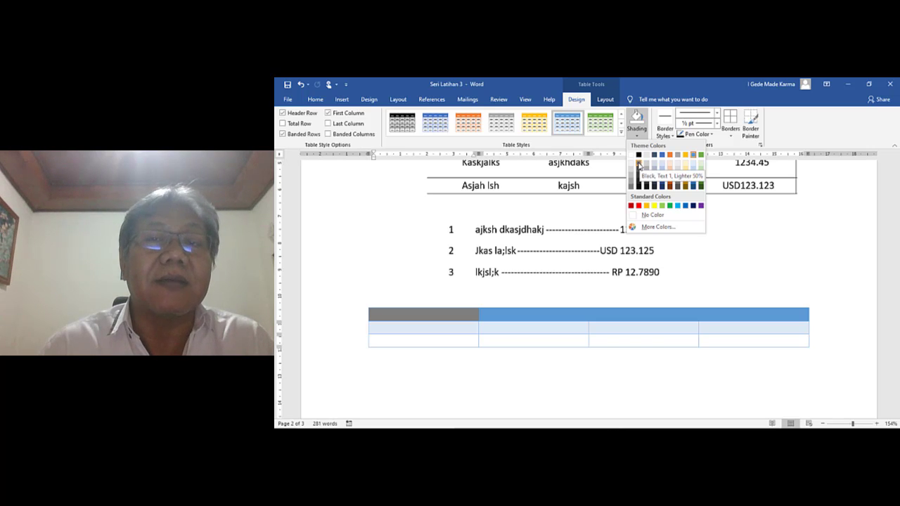
left_click(661, 131)
left_click(672, 136)
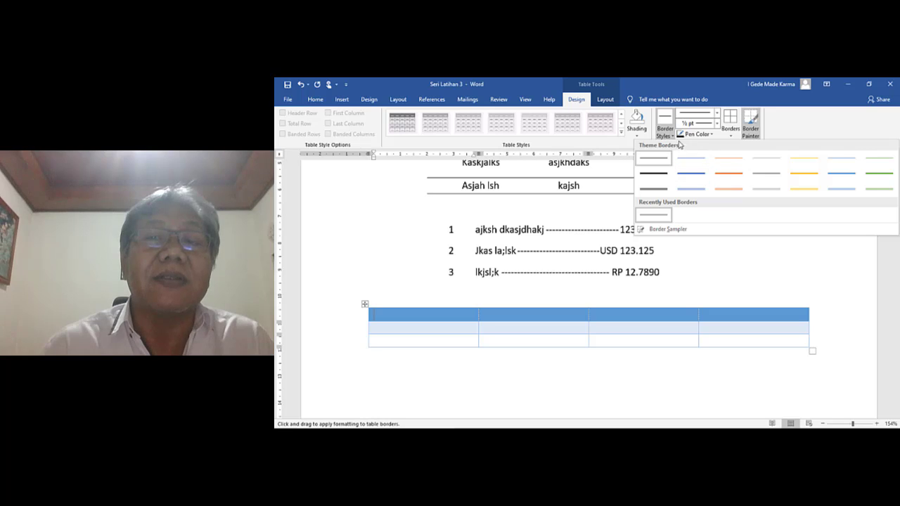
left_click(583, 145)
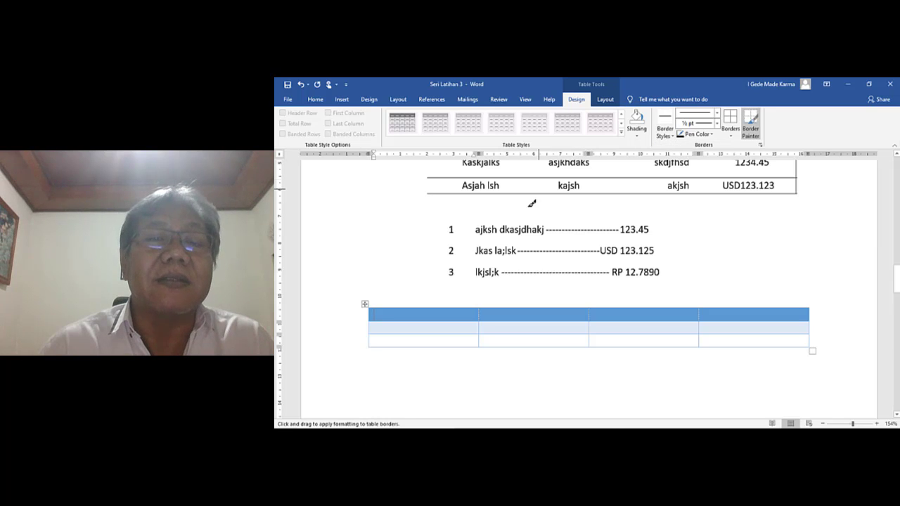
key("Escape")
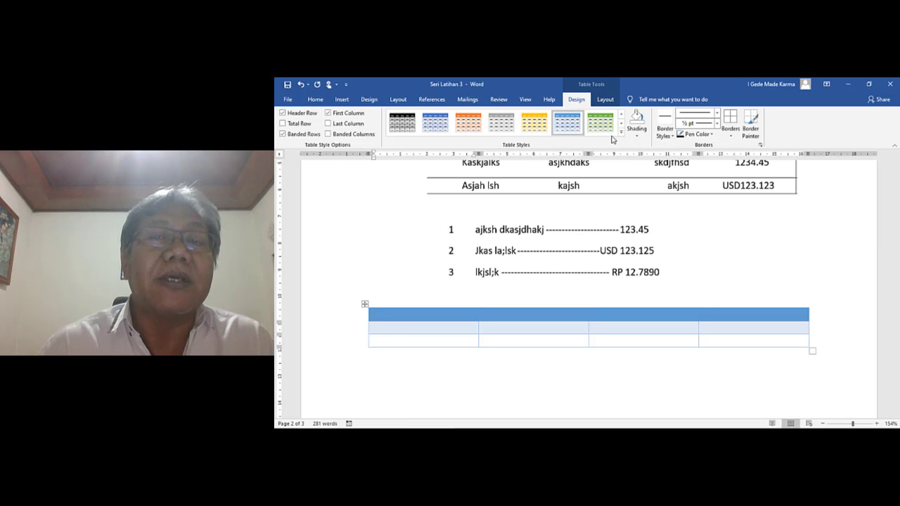
Merge the top two cells of the new table's first column
left_click(604, 100)
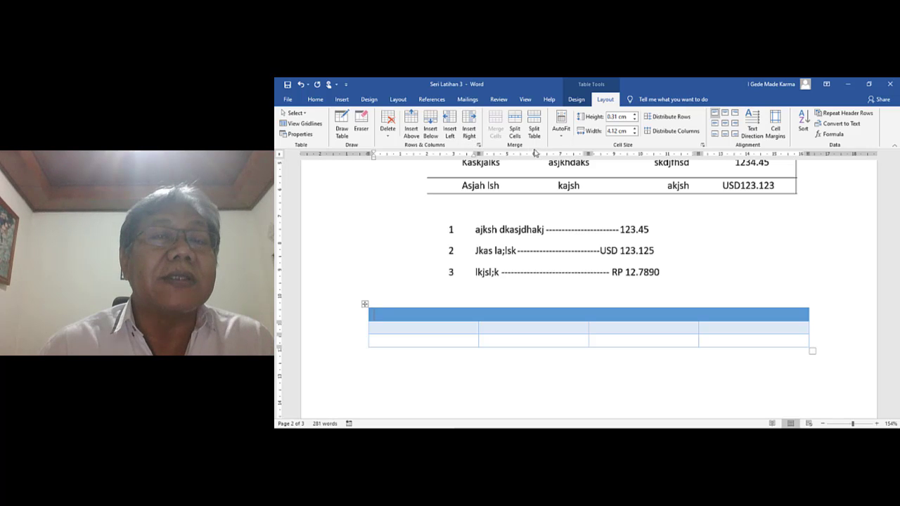
left_click(449, 328)
key("shift+Up")
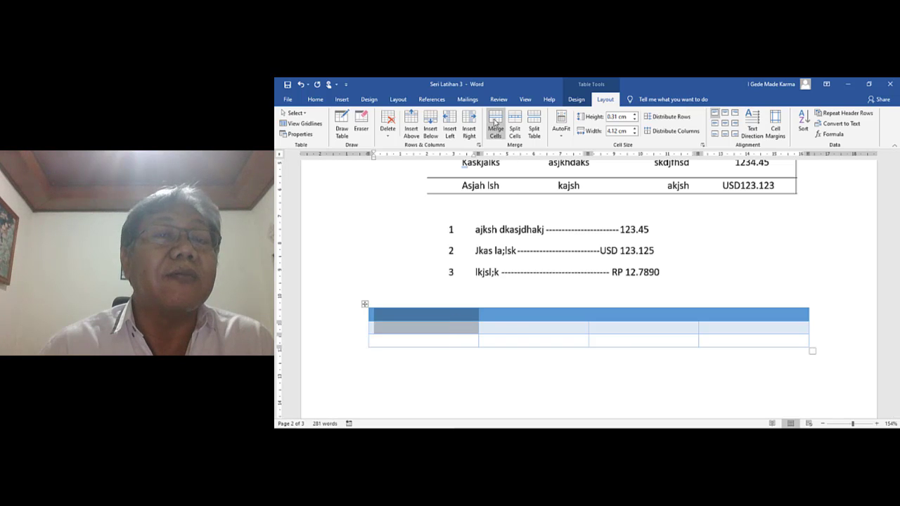
left_click(495, 125)
Split the second-row cell of the table's second column into two columns and two rows
left_click(504, 326)
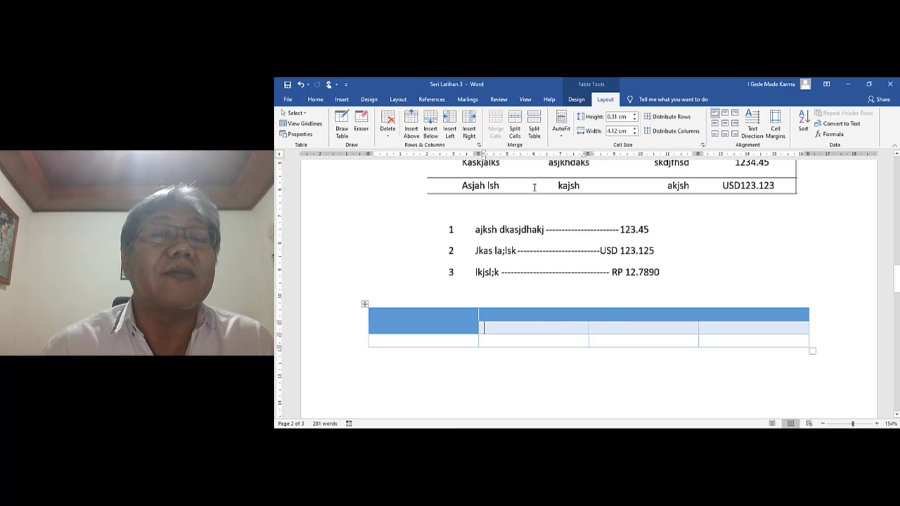
left_click(514, 126)
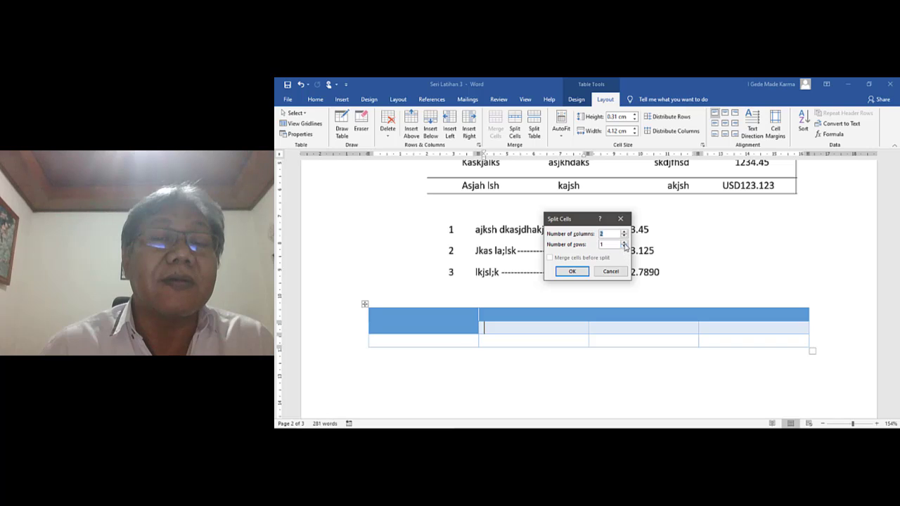
left_click(625, 241)
left_click(571, 271)
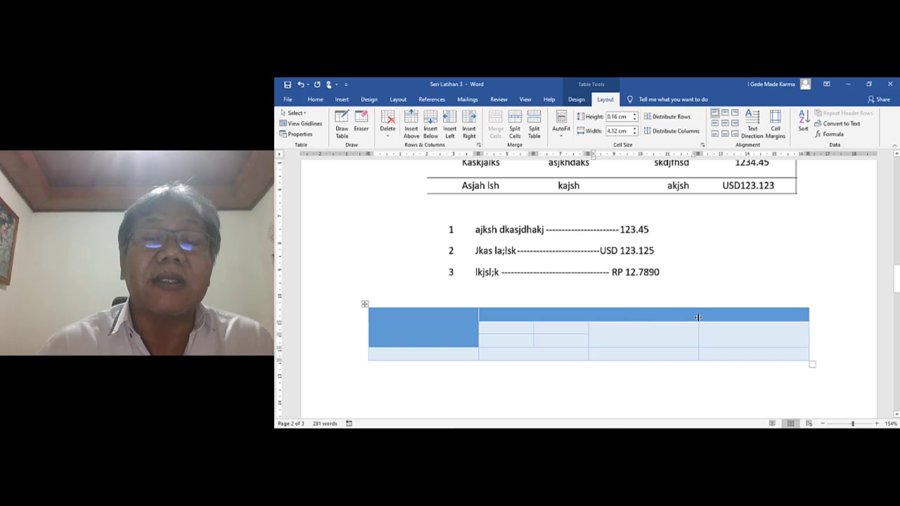
Narrow the table's third column to about 2.5 cm and distribute the last two header cells to equal widths
left_click_drag(697, 318, 655, 320)
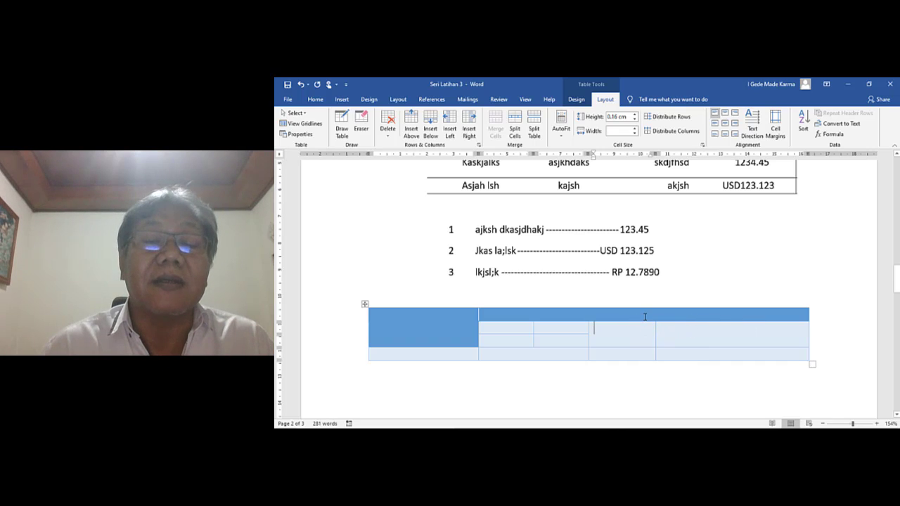
left_click_drag(645, 317, 684, 316)
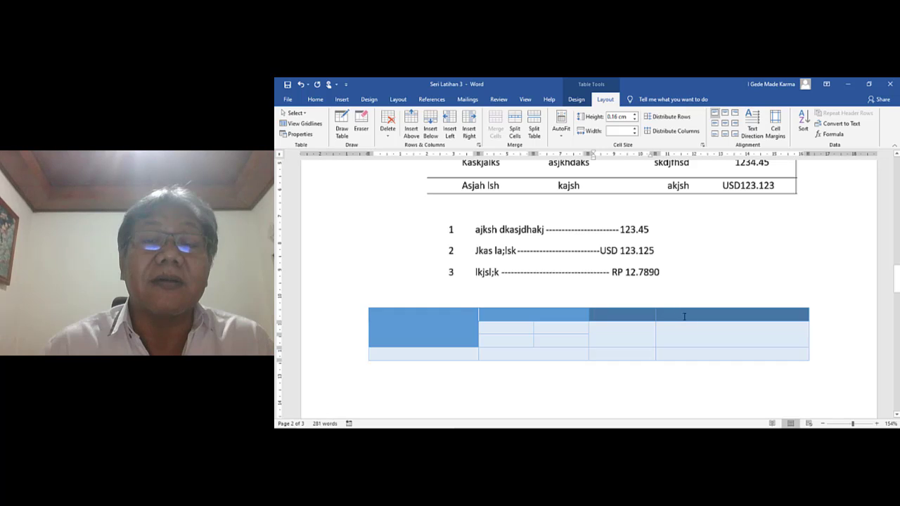
left_click(678, 137)
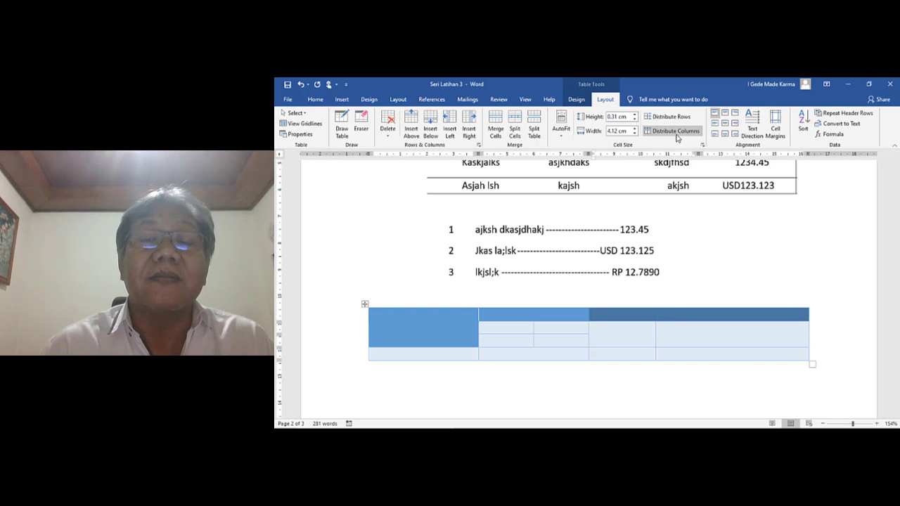
Distribute the last two columns below the blue table's header row to equal widths
left_click(728, 335)
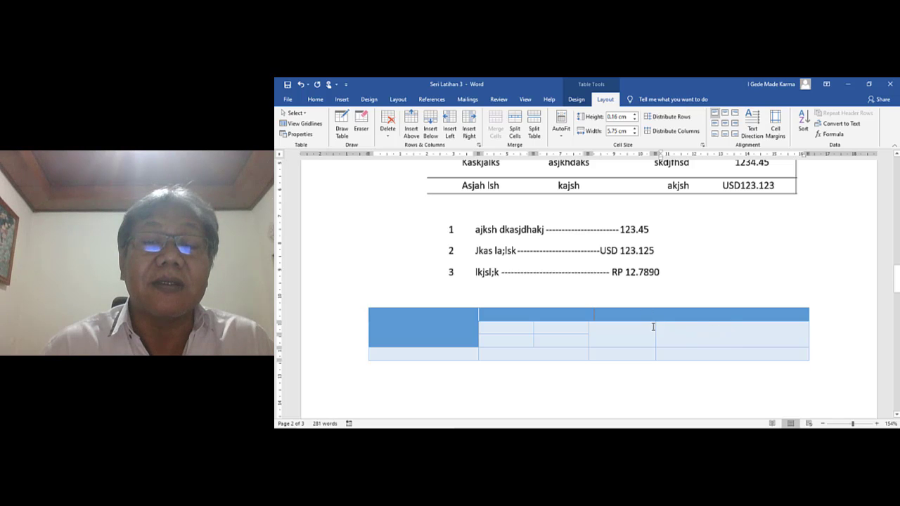
left_click_drag(649, 314, 801, 355)
left_click(671, 130)
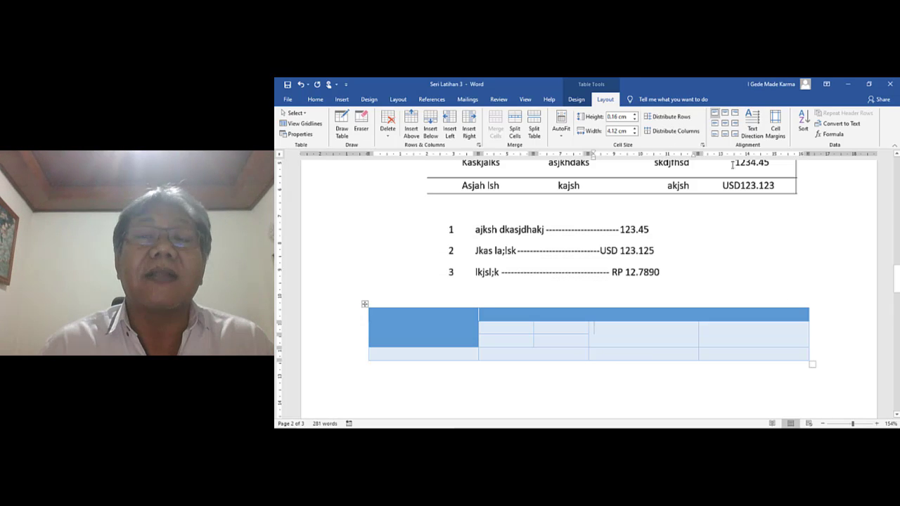
Centre the second-row cell of the blue table's third main column both ways and rotate its text to read vertically downward
left_click(715, 128)
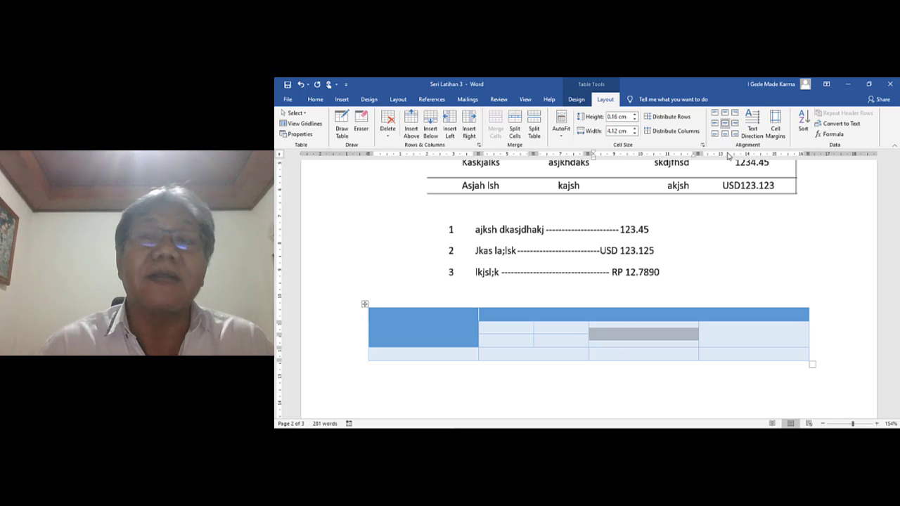
left_click(750, 122)
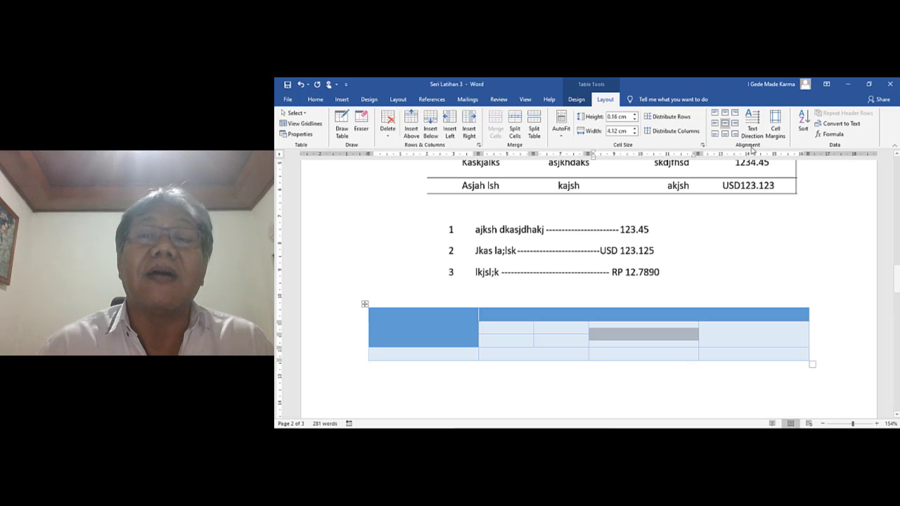
left_click(750, 123)
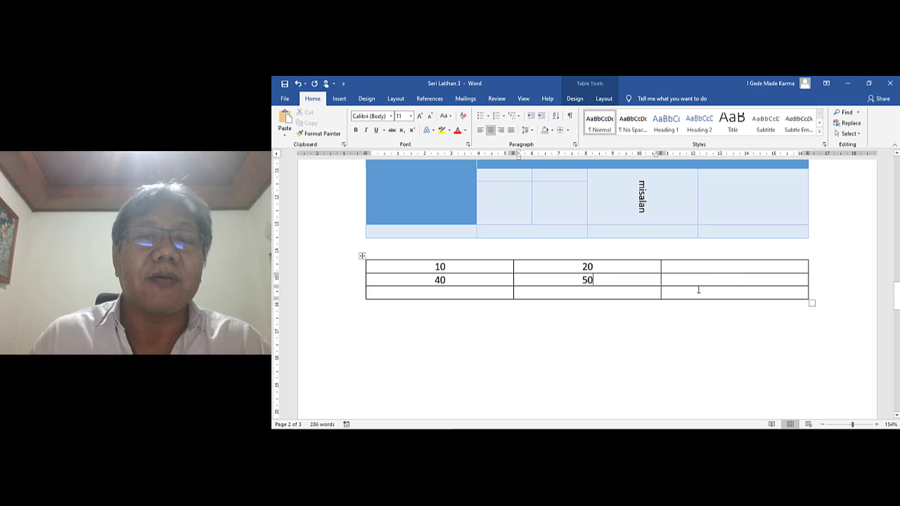
Insert the formula =SUM(LEFT) with number format #,##0 in the last cell of the plain table's first row
left_click(603, 101)
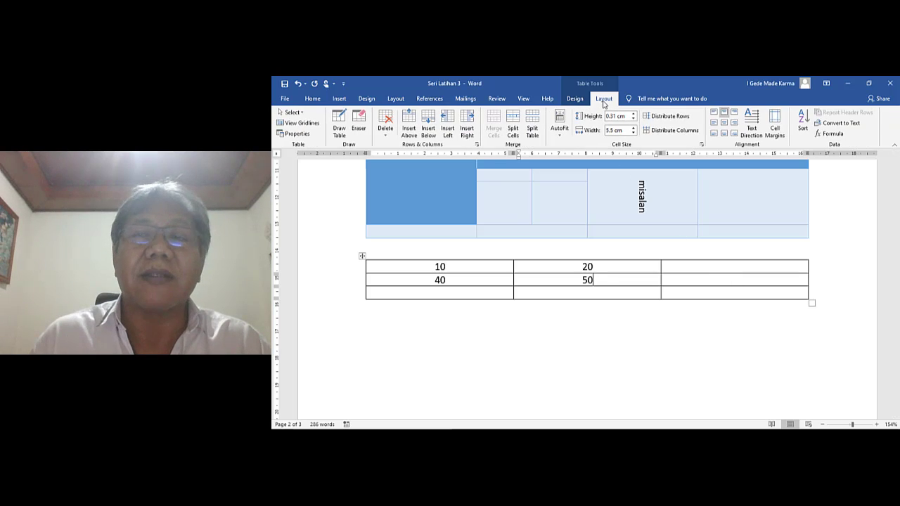
left_click(735, 268)
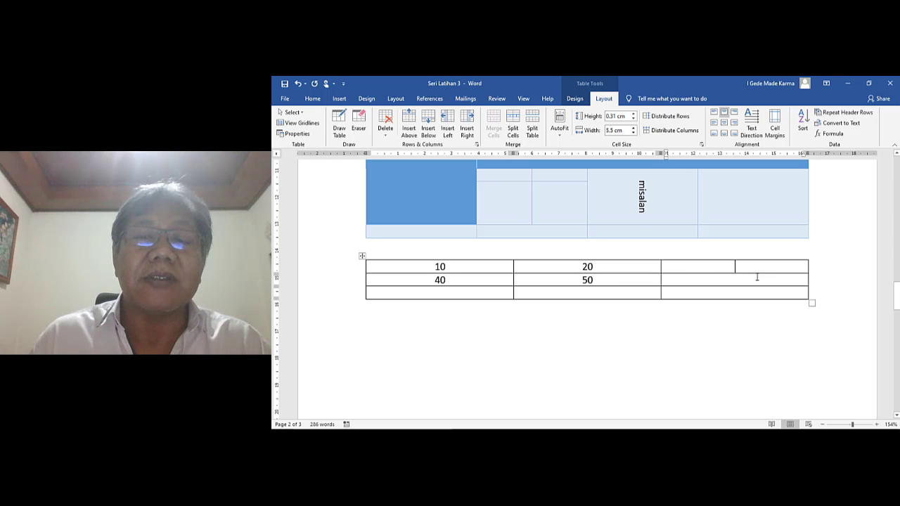
left_click(817, 134)
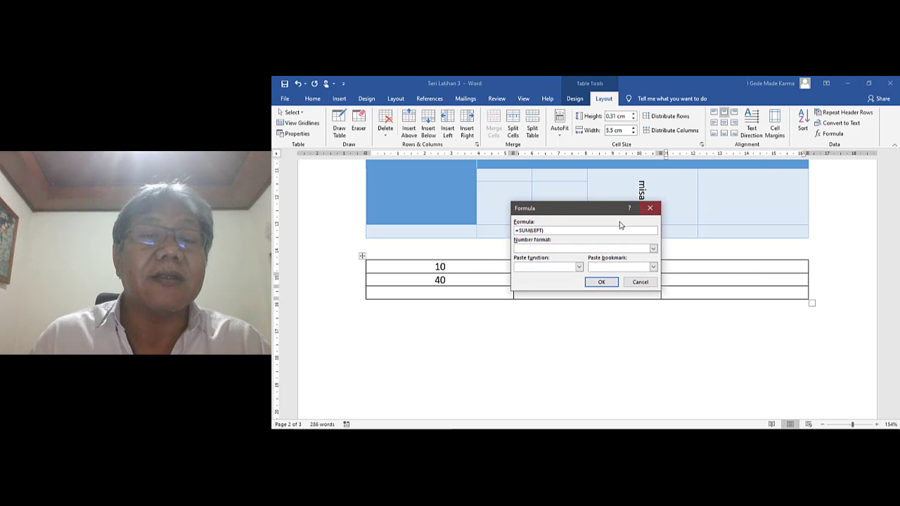
left_click(653, 248)
left_click(569, 258)
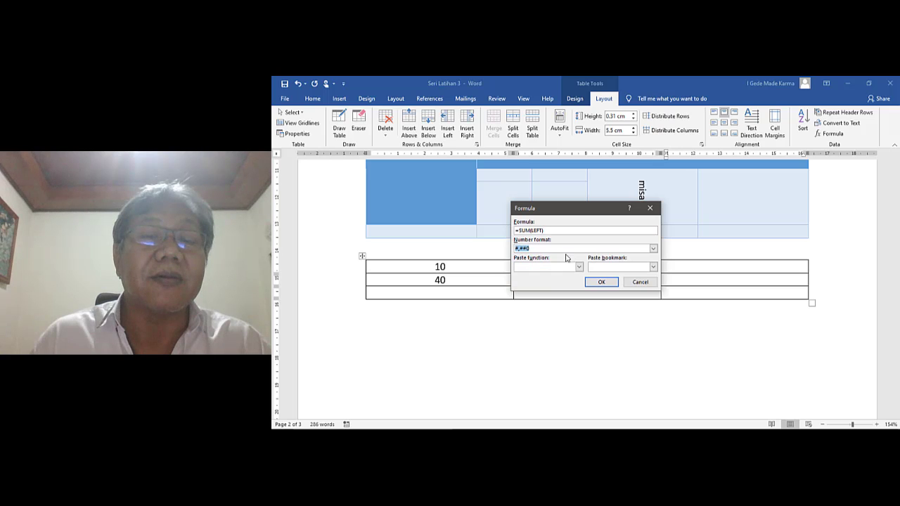
left_click(601, 282)
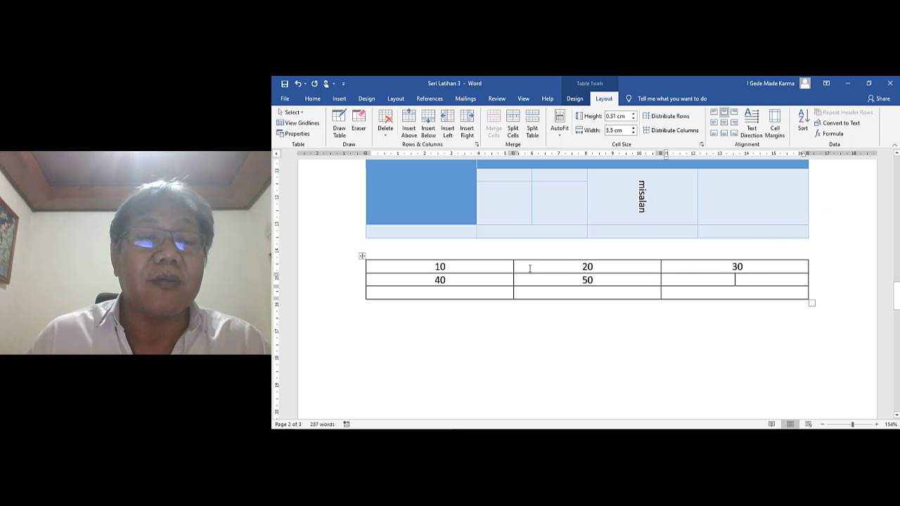
Insert the formula =SUM(left) with number format #,##0 in the last cell of the plain table's second row
left_click(840, 136)
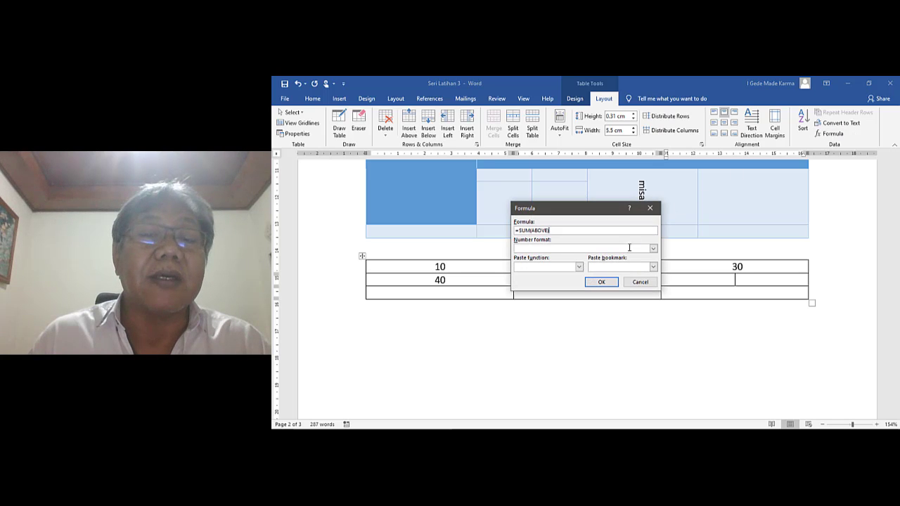
double_click(540, 231)
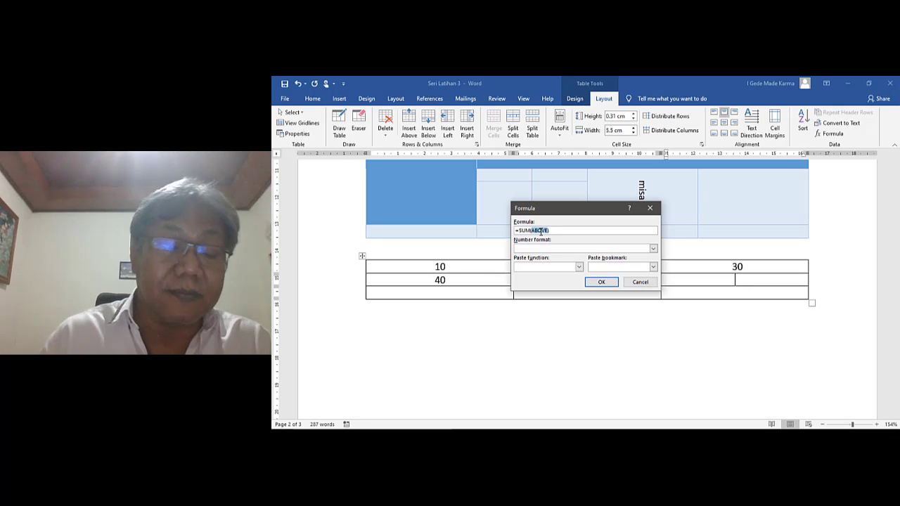
type("left")
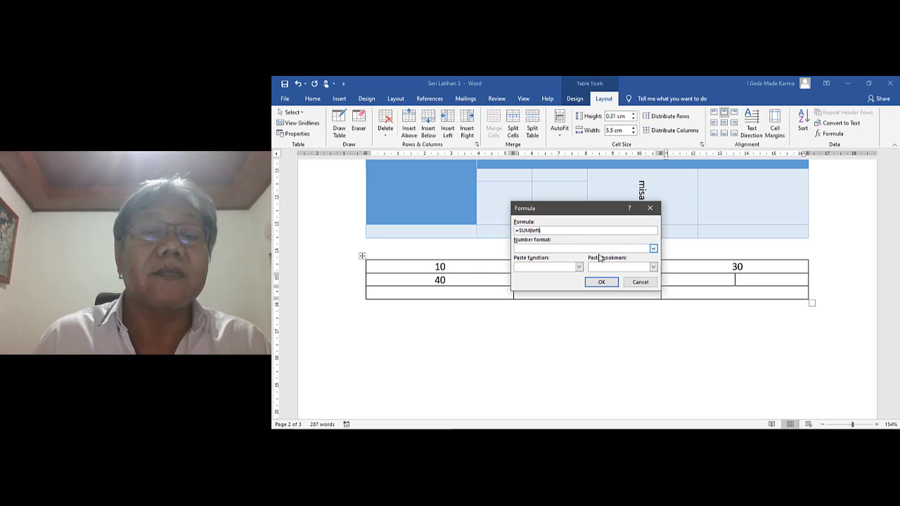
left_click(652, 248)
left_click(552, 257)
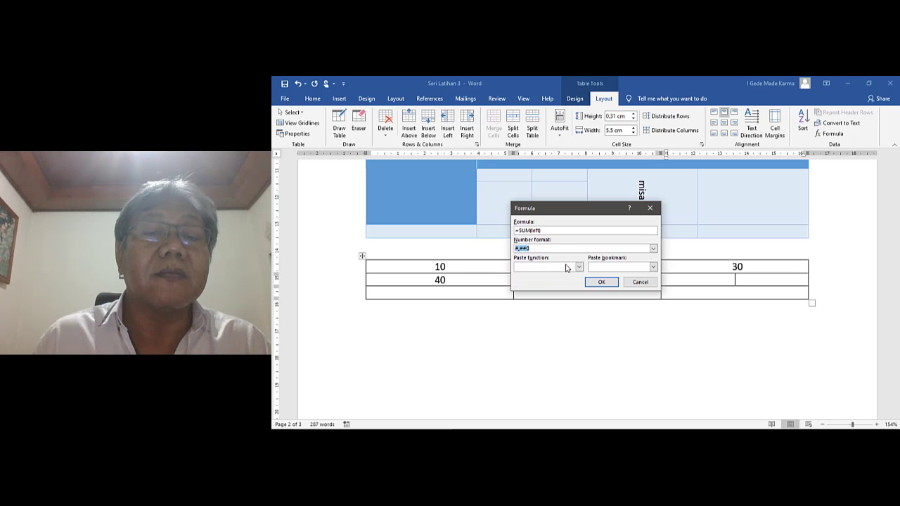
left_click(596, 282)
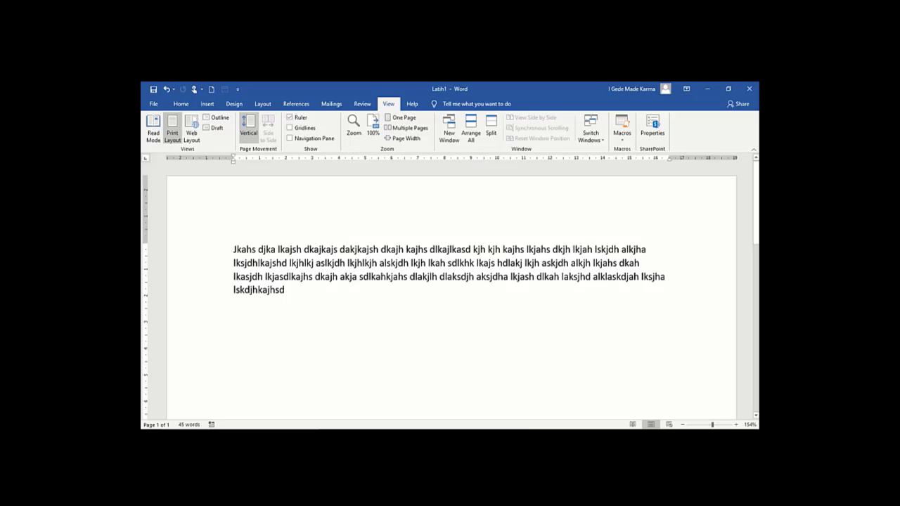